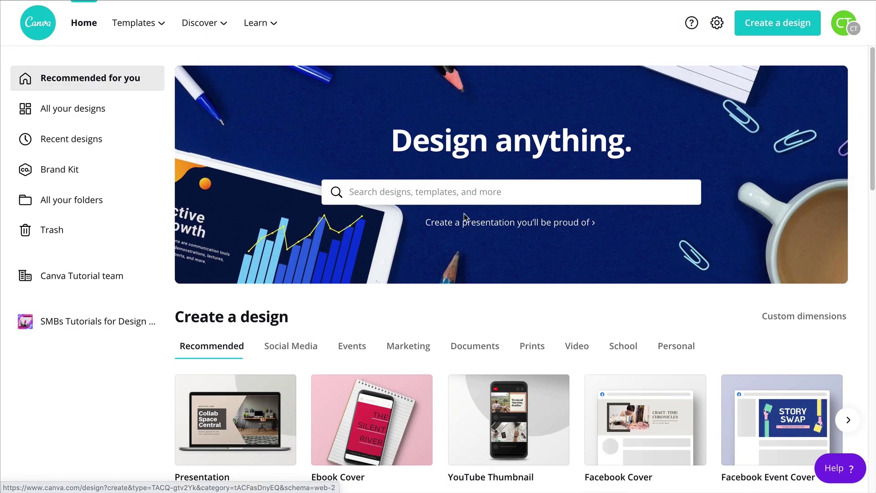
- Search for 'email' and start a blank 600 × 200 px Email Header design
click(470, 195)
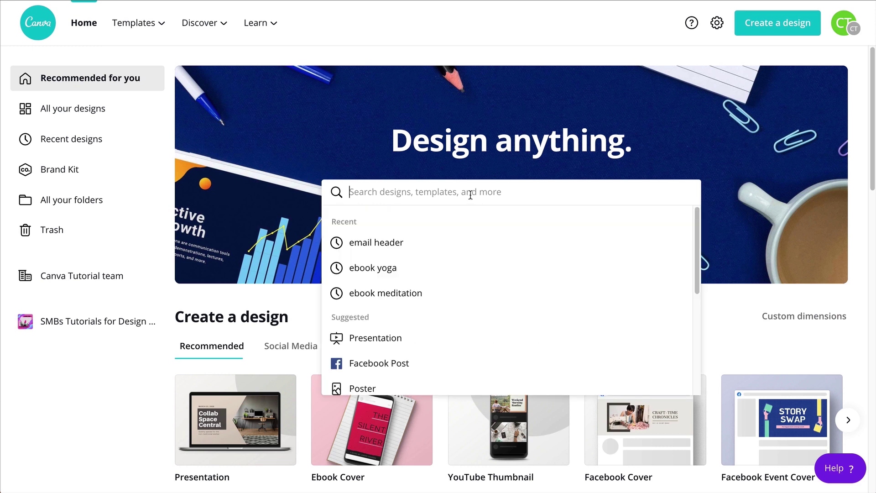
text(email)
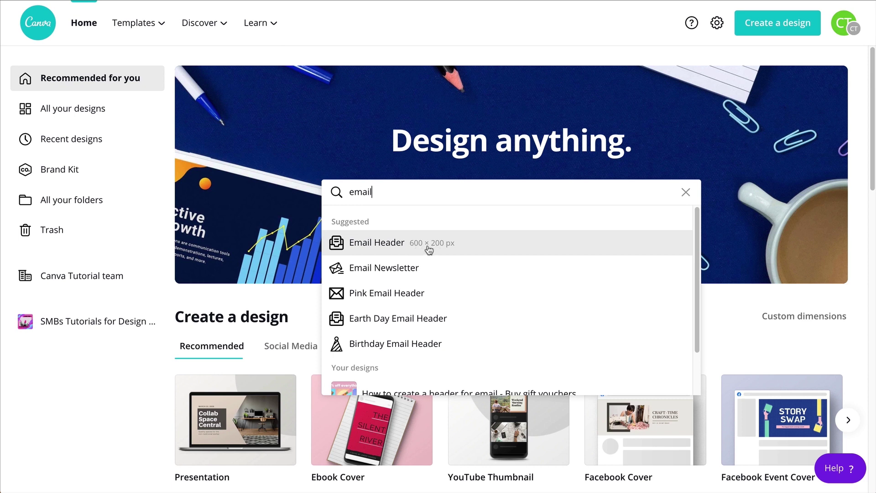
click(442, 248)
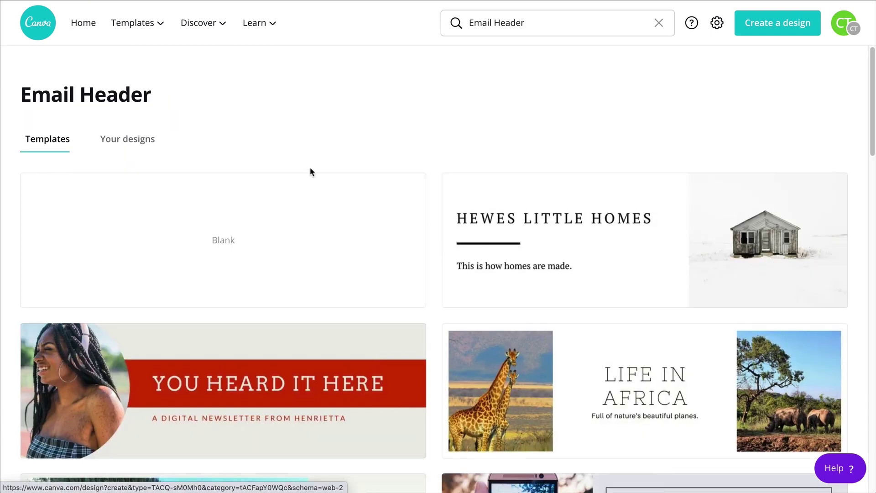
scroll(299, 297, down, 10)
scroll(299, 296, up, 10)
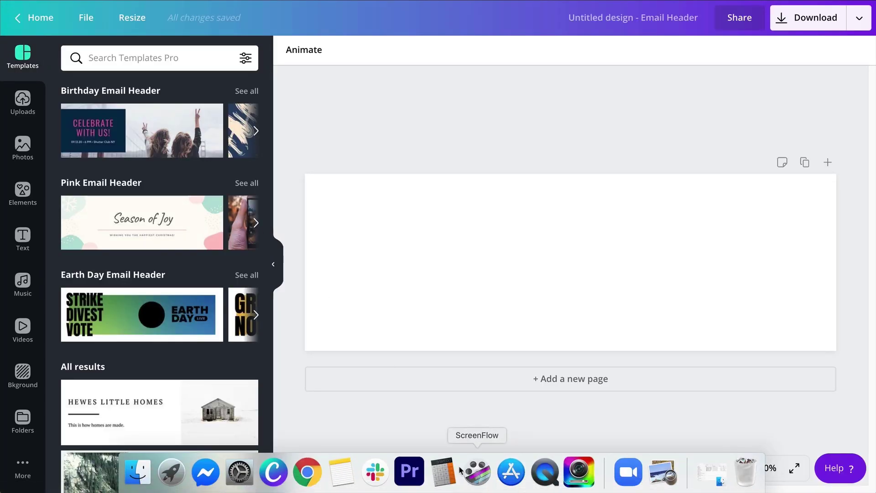
- Select the #3682d8 hex code in the Cupcake store note, then minimize Notes
click(340, 473)
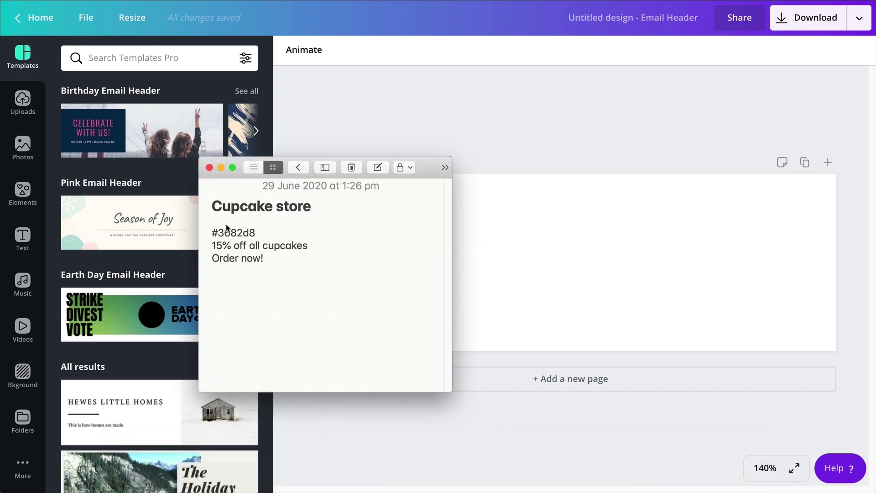
double_click(240, 232)
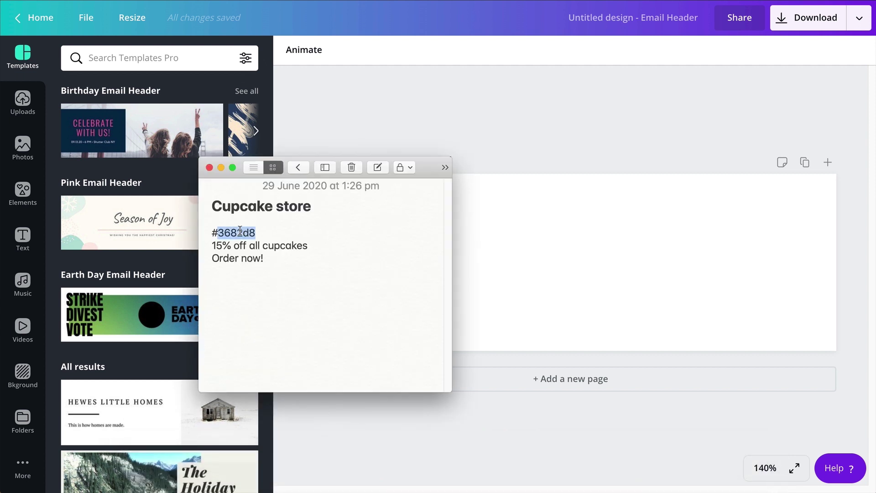
click(221, 168)
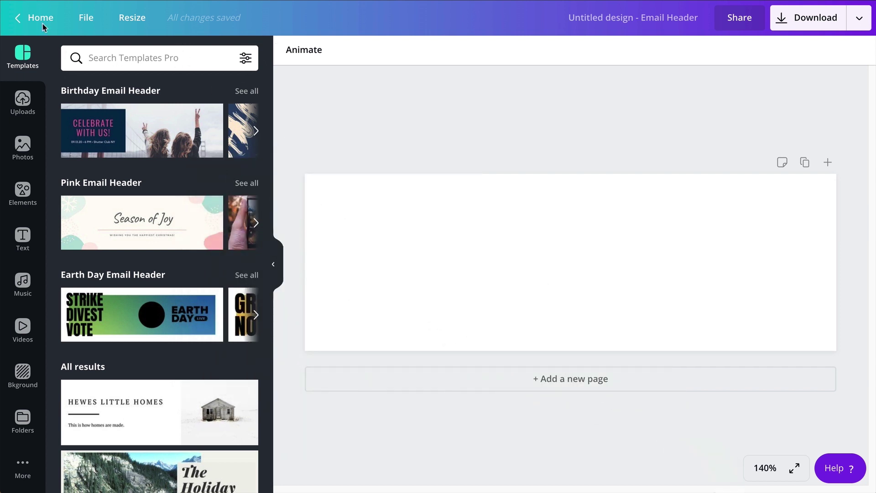
- Fill the header's page background with the custom colour #3682d8
click(405, 206)
click(292, 52)
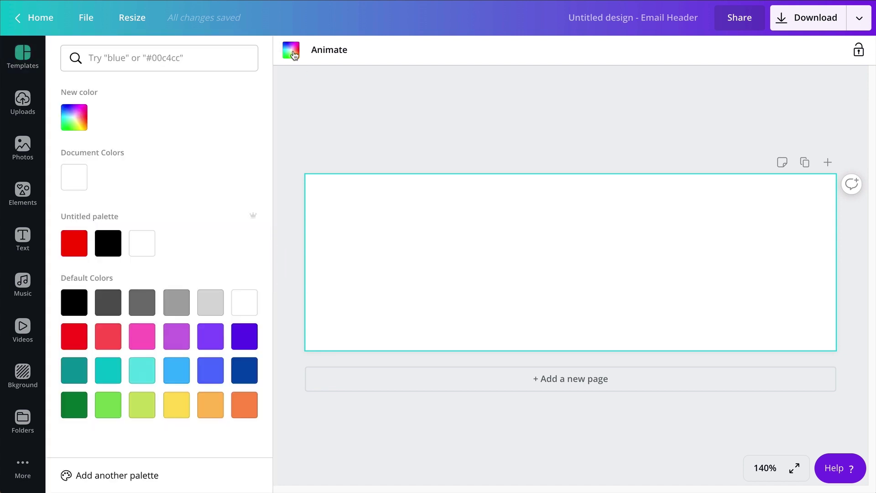
click(75, 120)
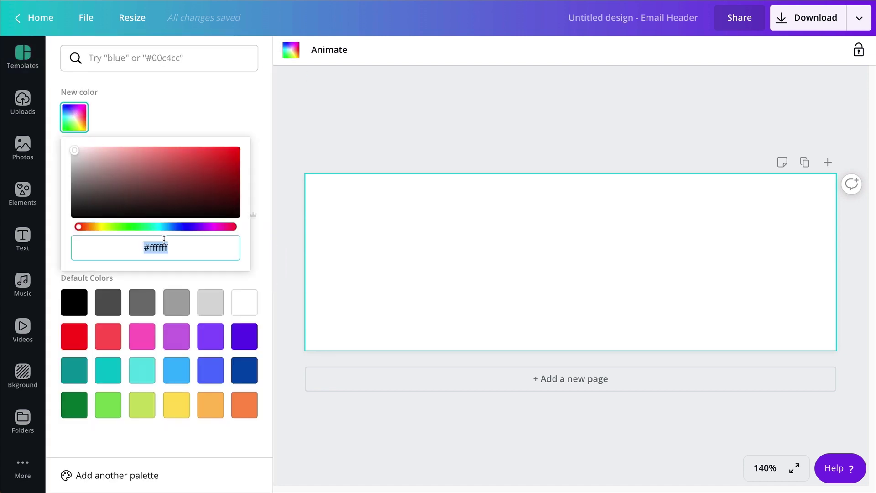
text(#3682d8)
click(477, 122)
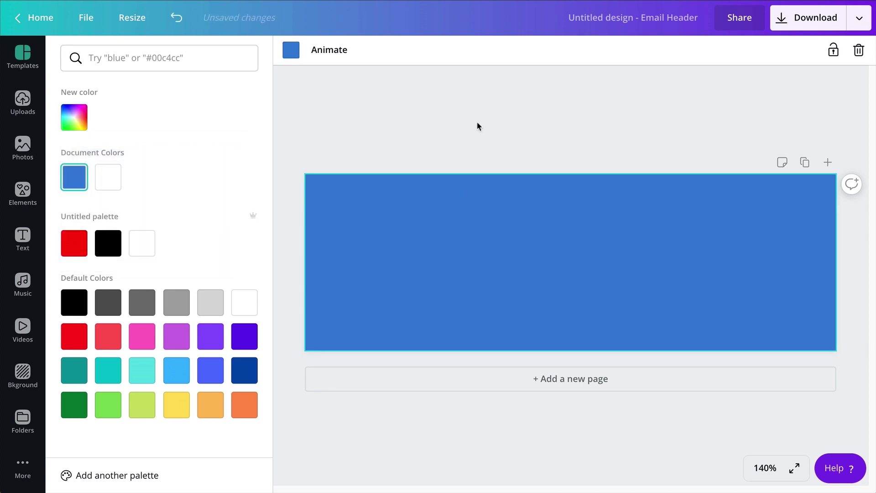
click(433, 140)
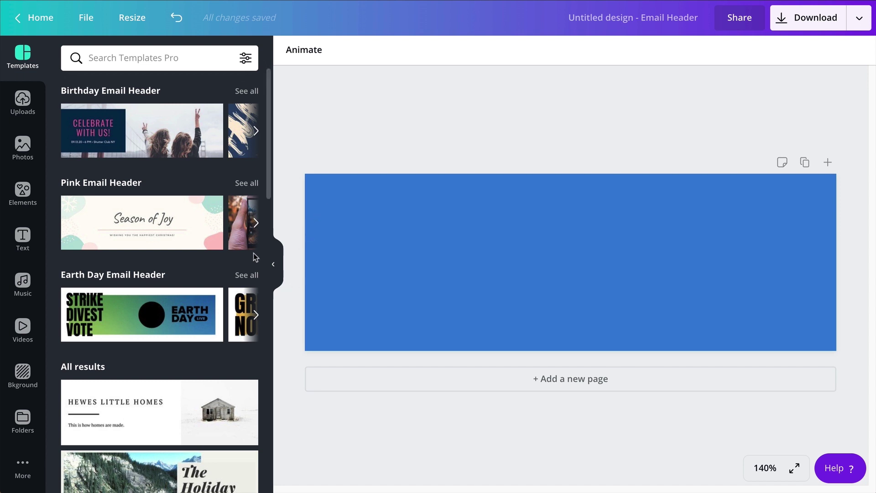
- Open the Elements library and show all available Frames
scroll(255, 256, down, 3)
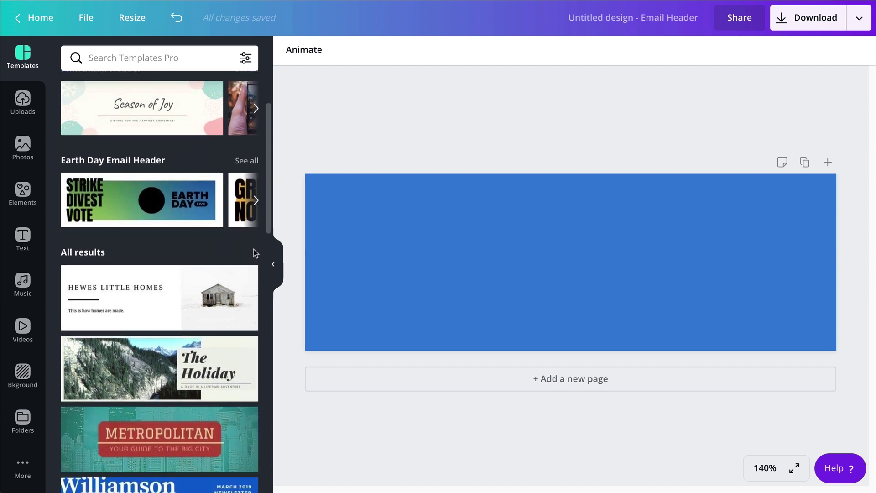
scroll(253, 248, down, 1)
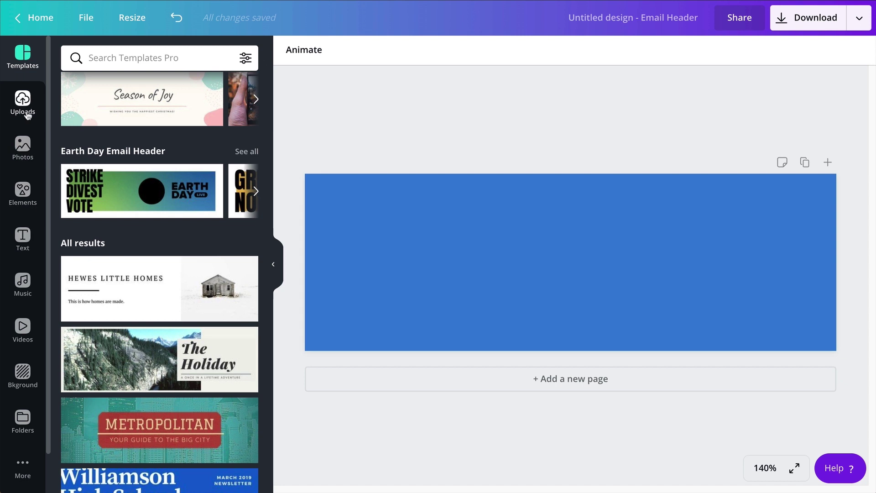
click(28, 195)
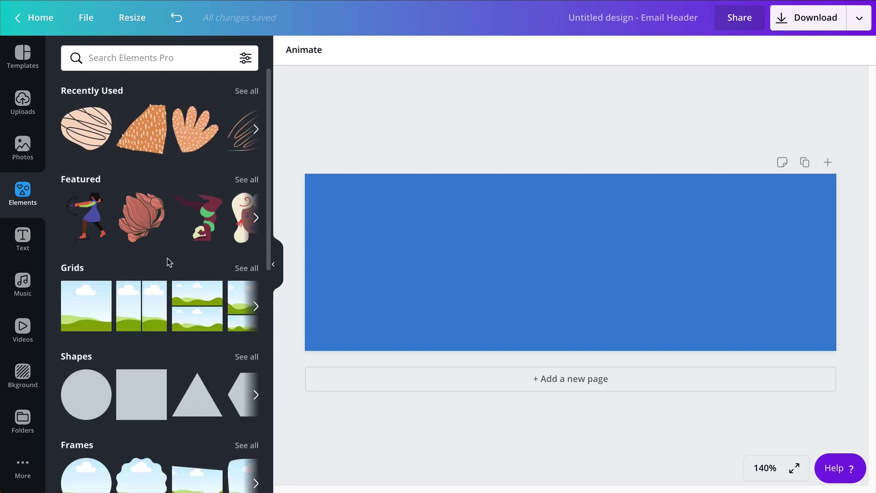
scroll(183, 414, down, 2)
scroll(68, 351, down, 1)
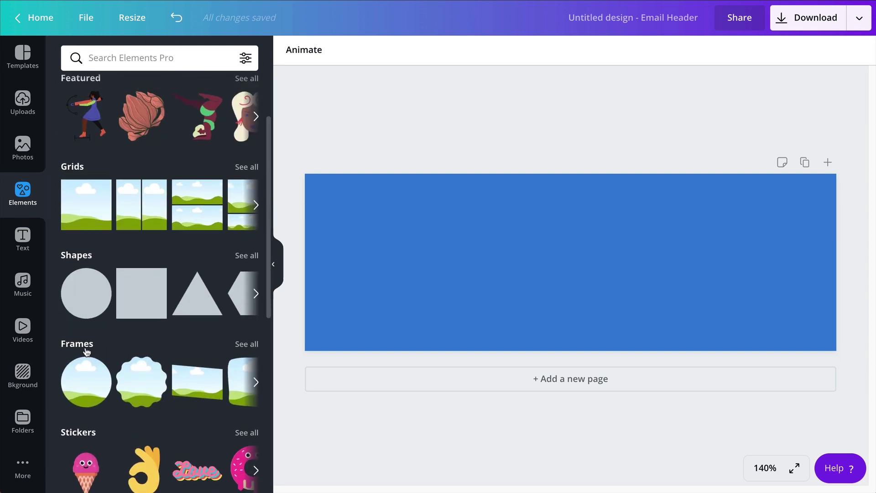
click(246, 345)
scroll(239, 351, down, 2)
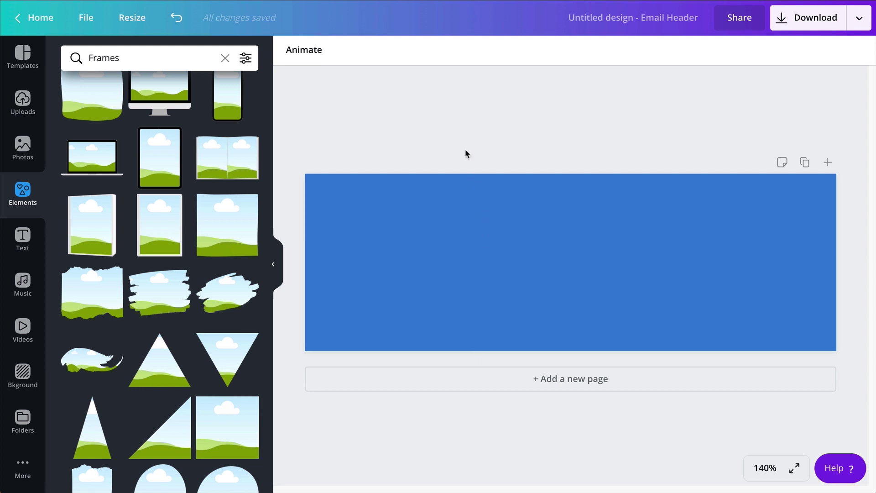
scroll(196, 192, down, 8)
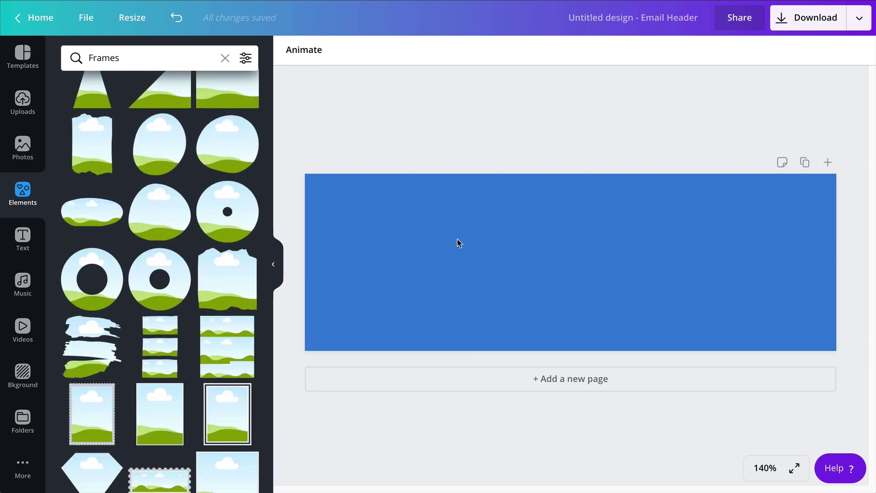
scroll(190, 314, up, 8)
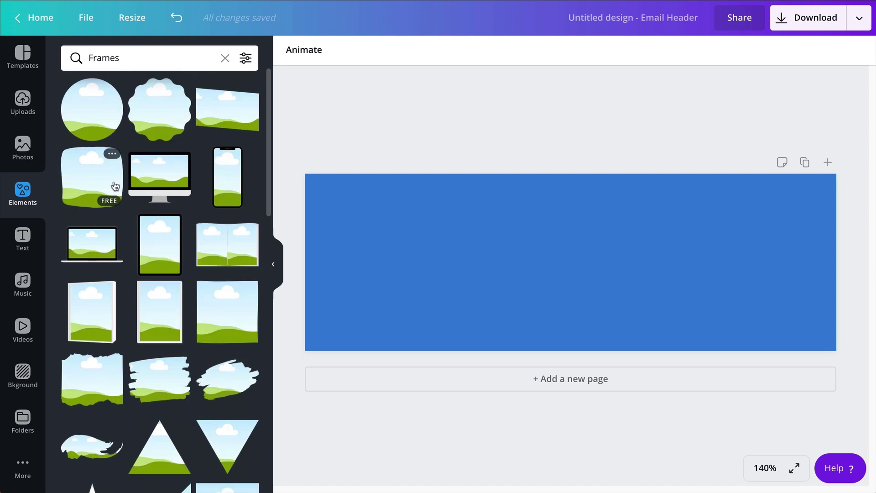
- Add a rounded-square frame and resize it to cover the header's left portion
click(90, 172)
drag(544, 264, 378, 270)
drag(336, 221, 277, 162)
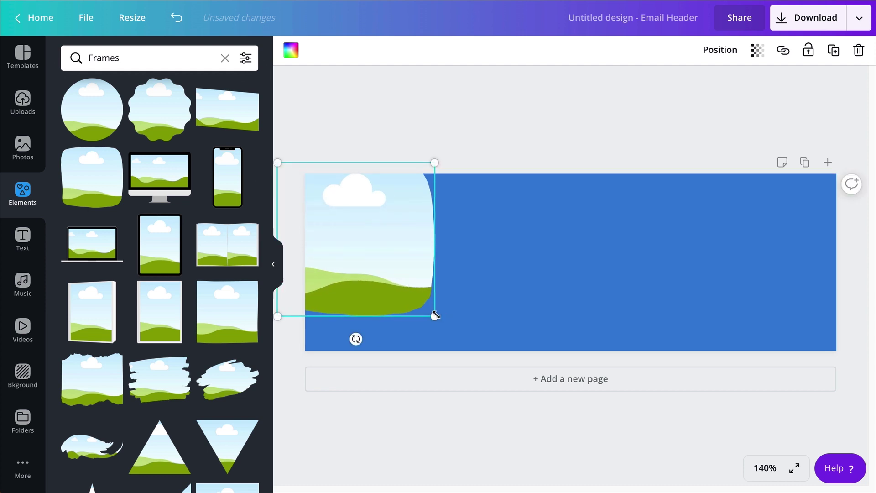
drag(434, 316, 502, 377)
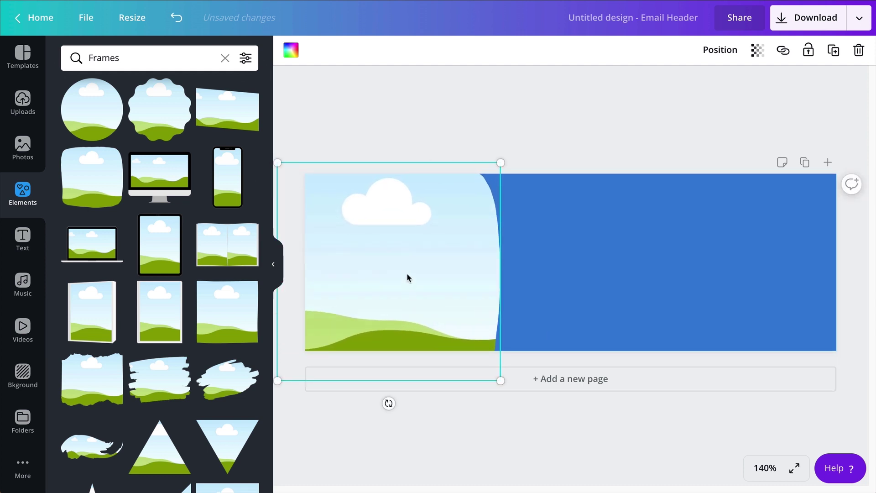
drag(412, 280, 425, 265)
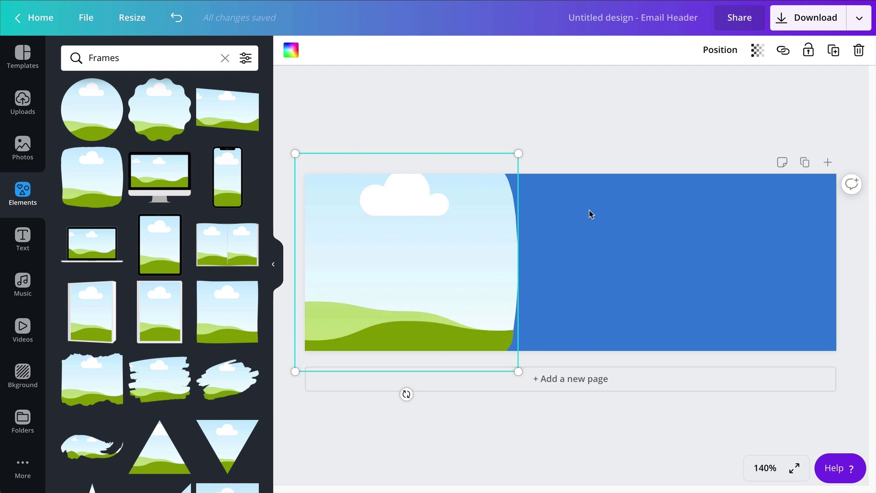
drag(462, 264, 458, 265)
click(582, 128)
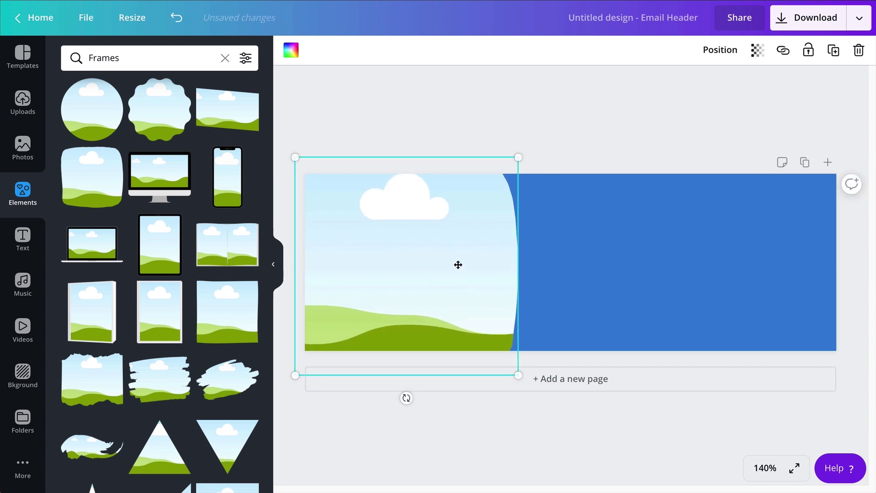
click(589, 133)
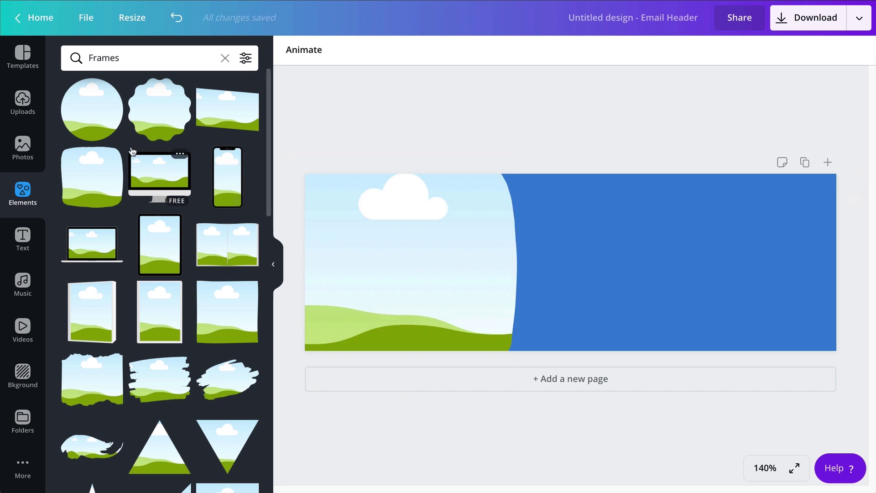
- Search Photos for 'cupcake hands' and place the heart-topped cupcake photo in the frame, repositioned
click(24, 149)
click(125, 60)
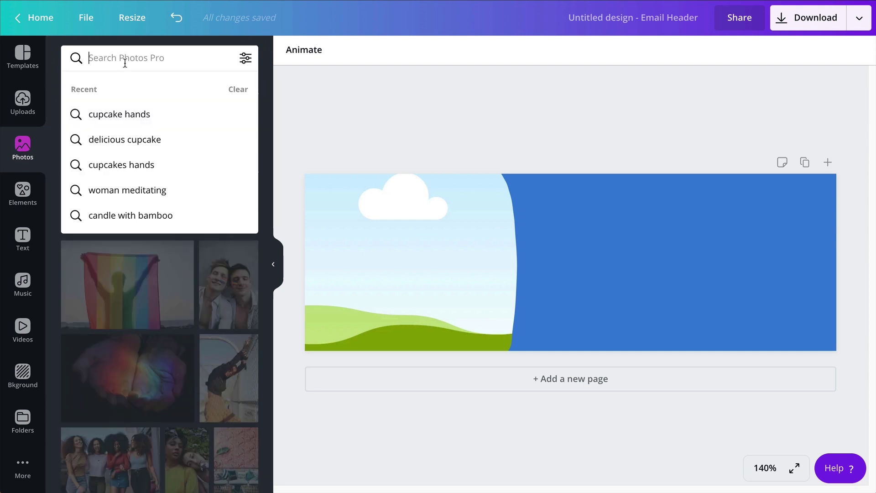
text(cupcake hands)
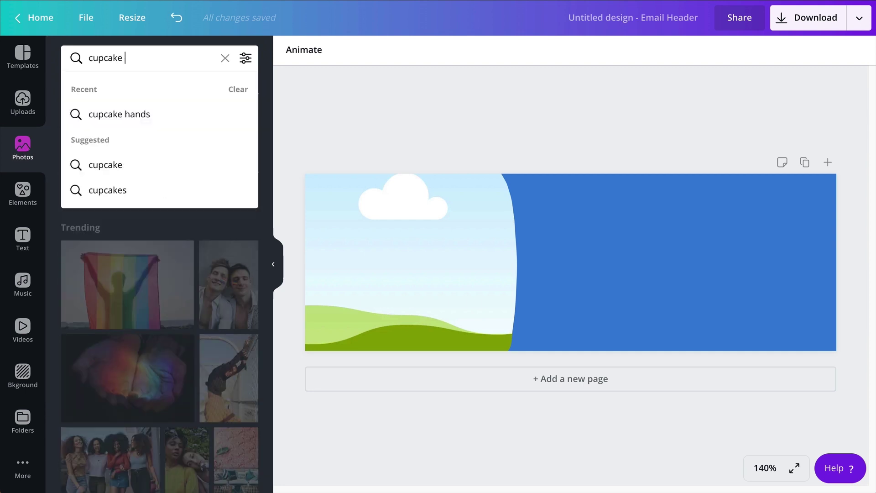
key(Return)
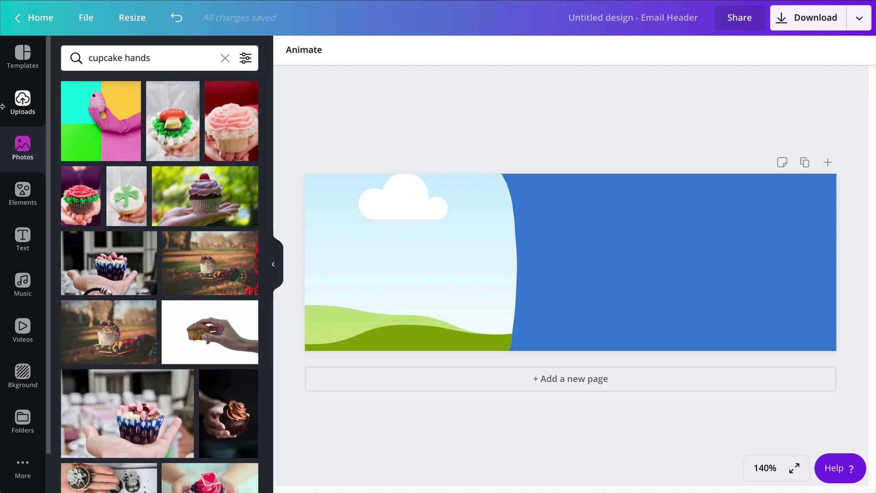
scroll(226, 301, down, 4)
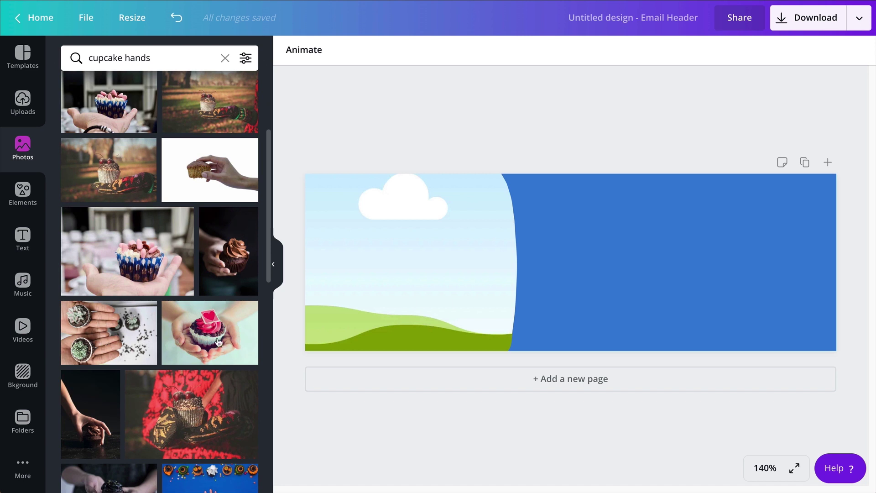
drag(201, 329, 386, 255)
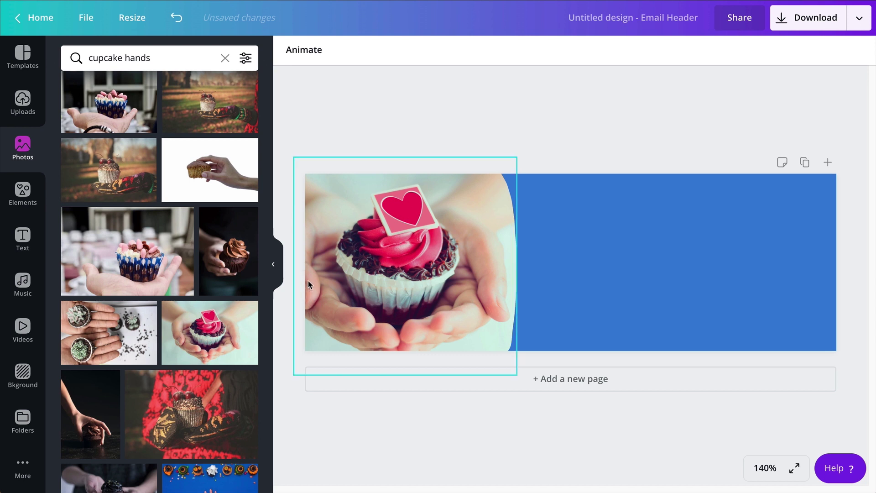
double_click(394, 271)
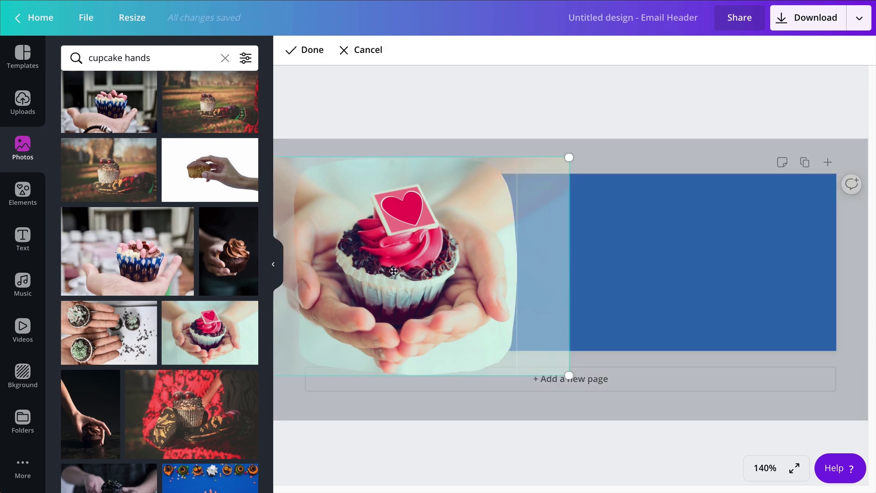
mouse_move(393, 271)
mouse_down()
mouse_move(412, 271)
mouse_move(402, 271)
mouse_up()
click(403, 123)
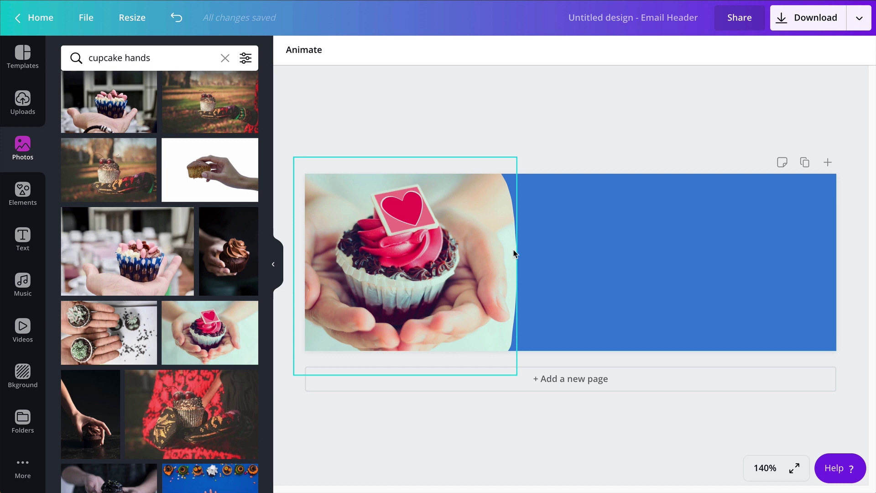
- Add a text box on the blue area reading '15% off on all cupcakes'
click(594, 268)
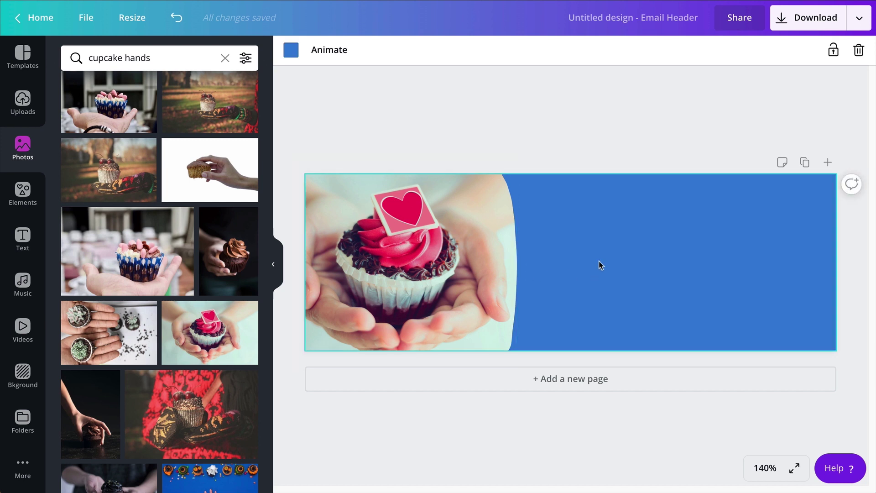
key(t)
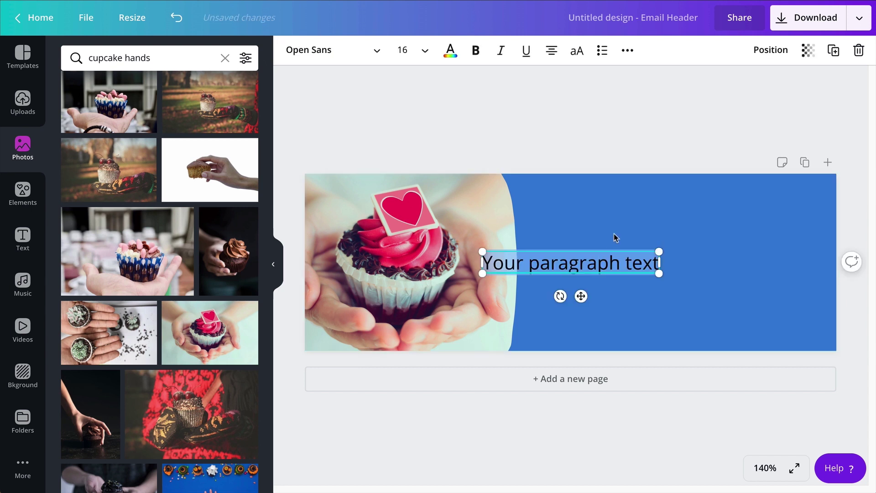
click(616, 225)
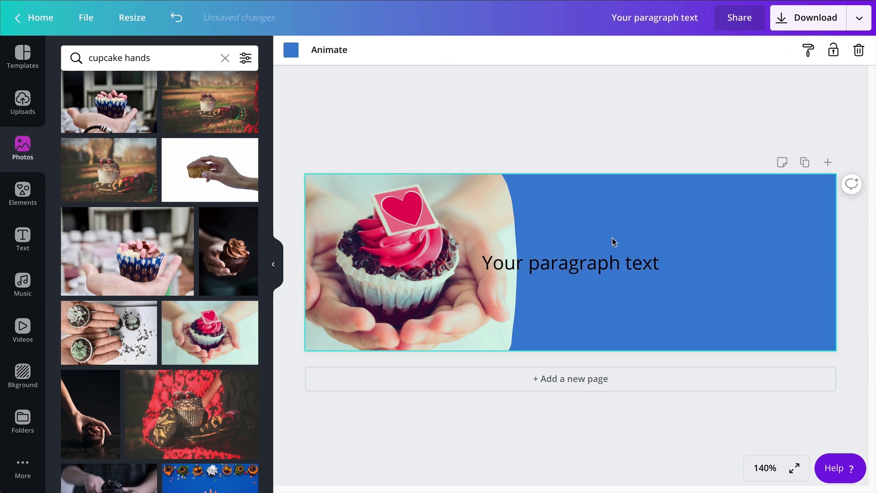
click(603, 268)
drag(603, 268, 689, 244)
double_click(689, 242)
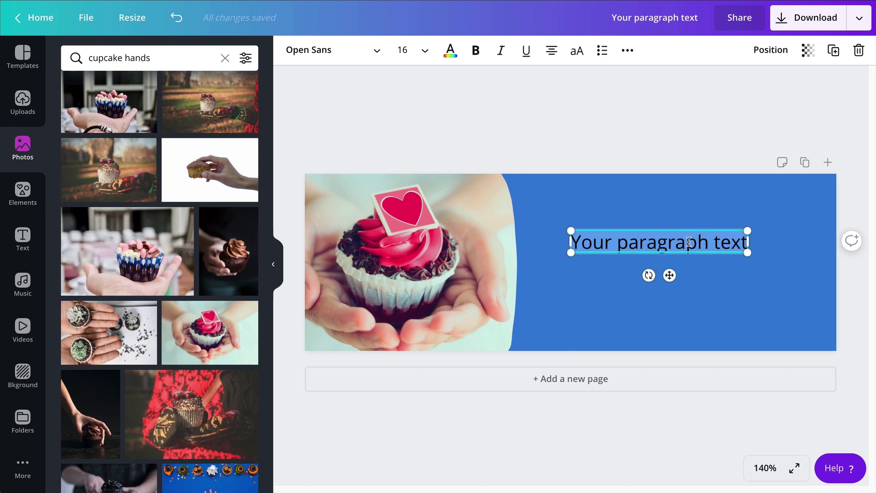
text(15% off on all cupcakes)
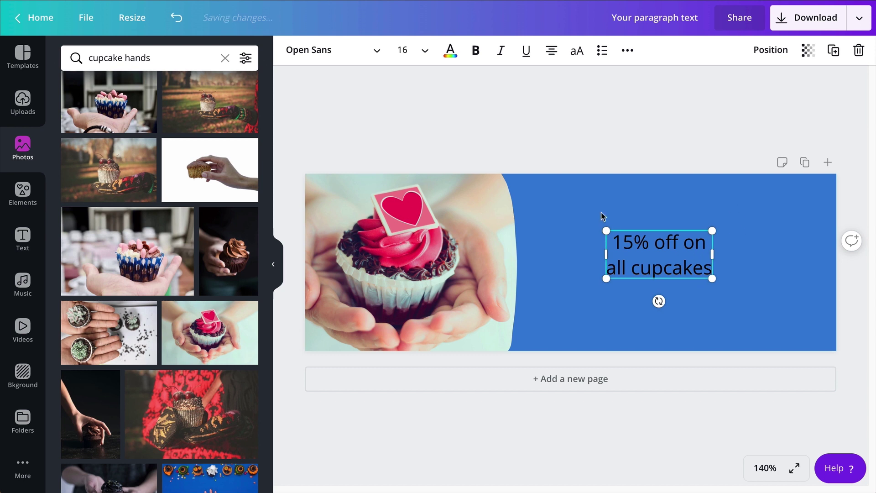
- Set the headline in the Cup Cakes font and enlarge it to 23.6
click(308, 56)
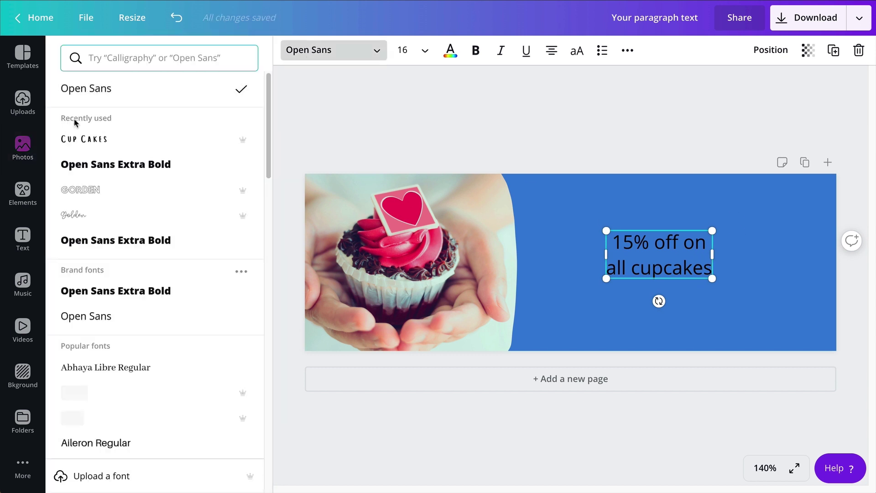
text(cupcake)
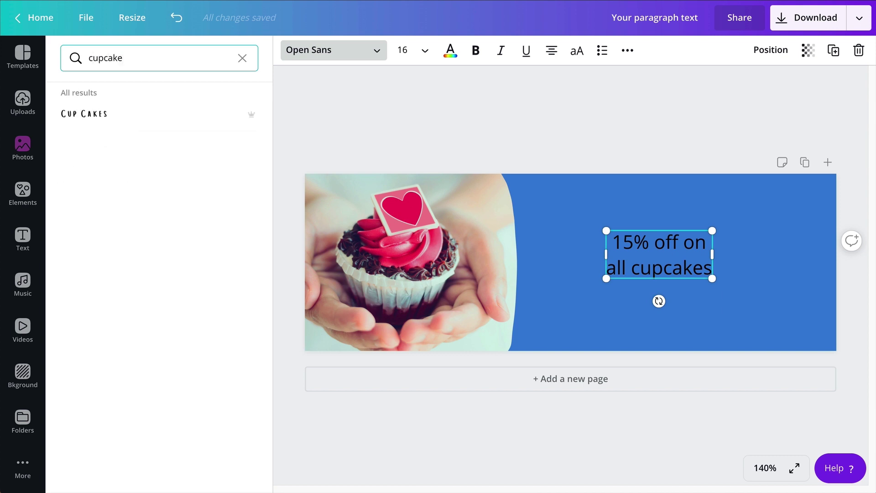
click(91, 115)
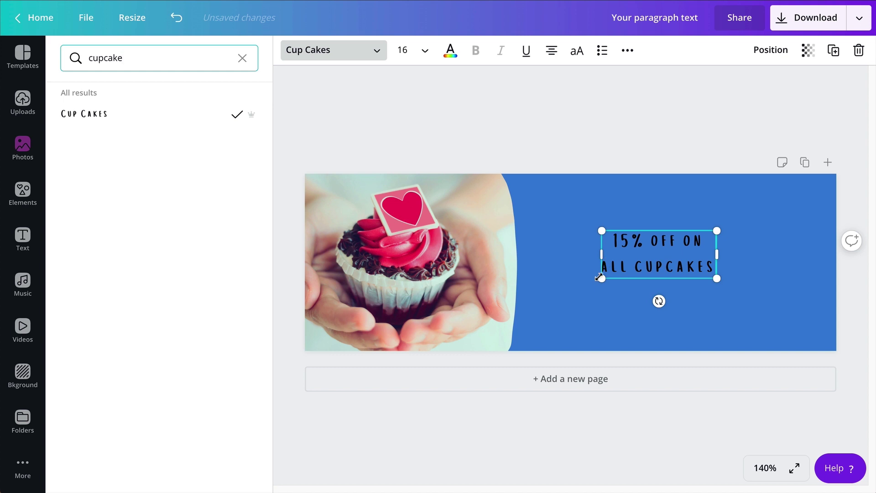
drag(600, 278, 547, 301)
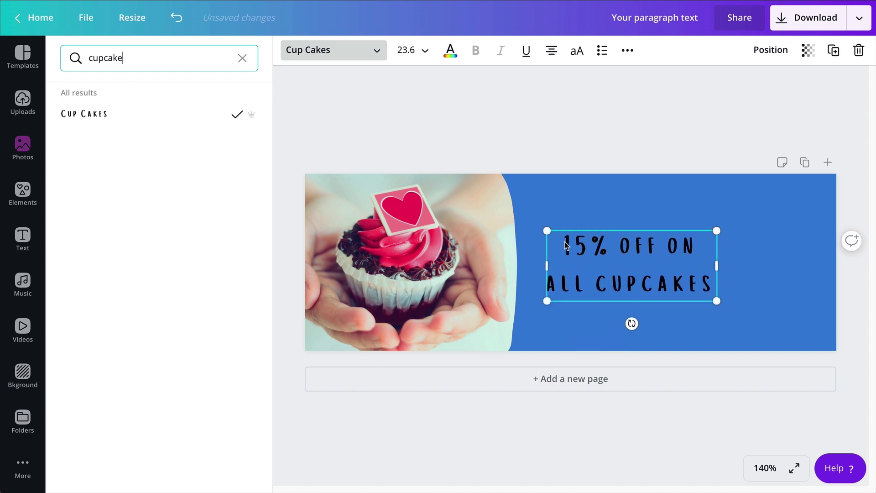
drag(564, 242, 710, 278)
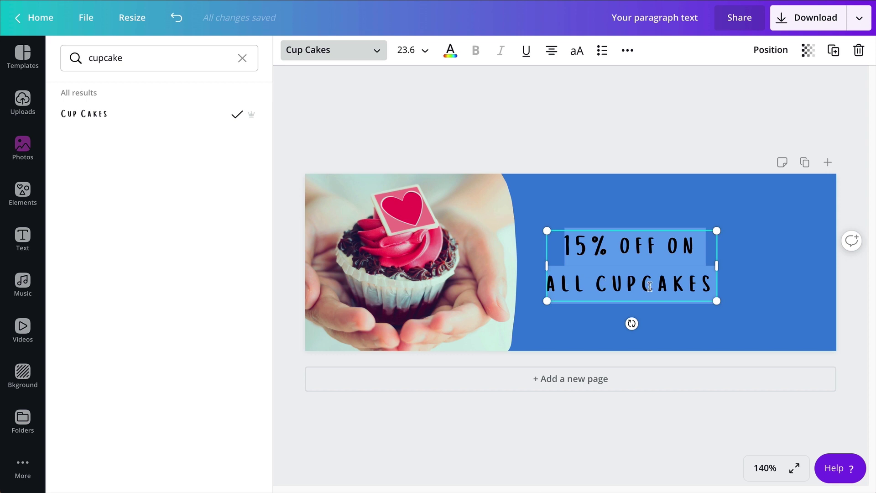
- Tighten the headline's letter spacing and line height
click(628, 51)
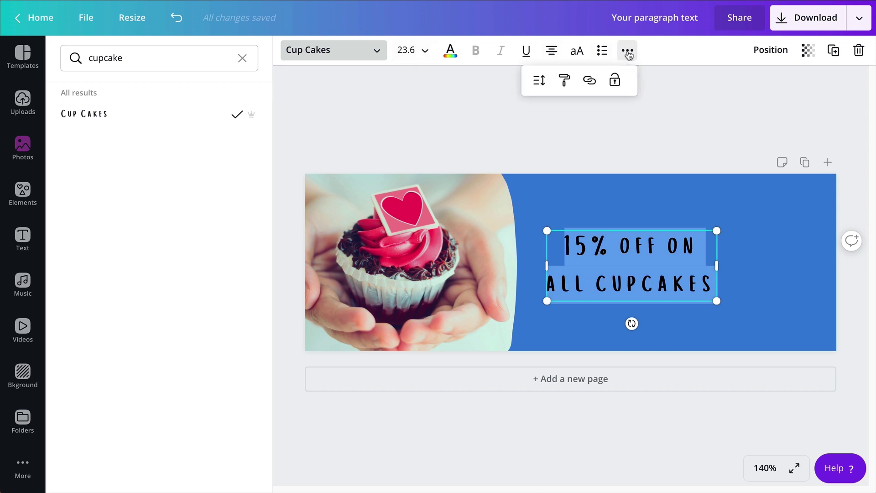
click(539, 81)
drag(617, 119, 608, 121)
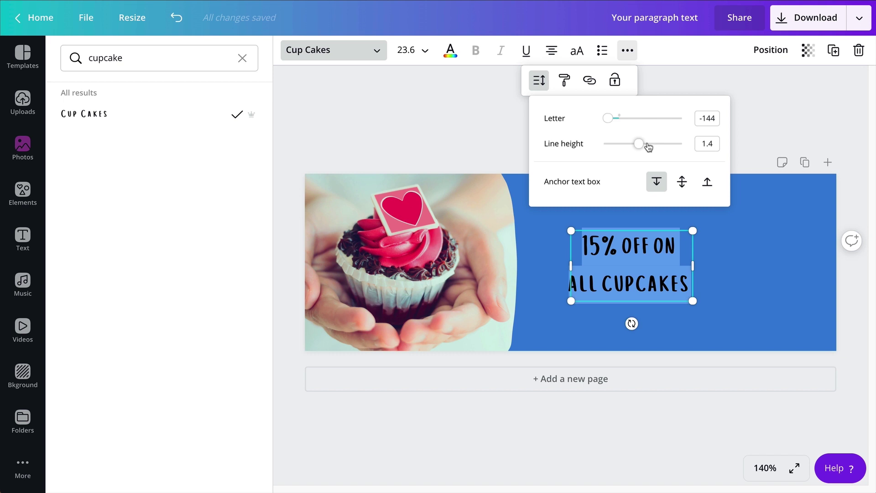
drag(639, 146, 618, 152)
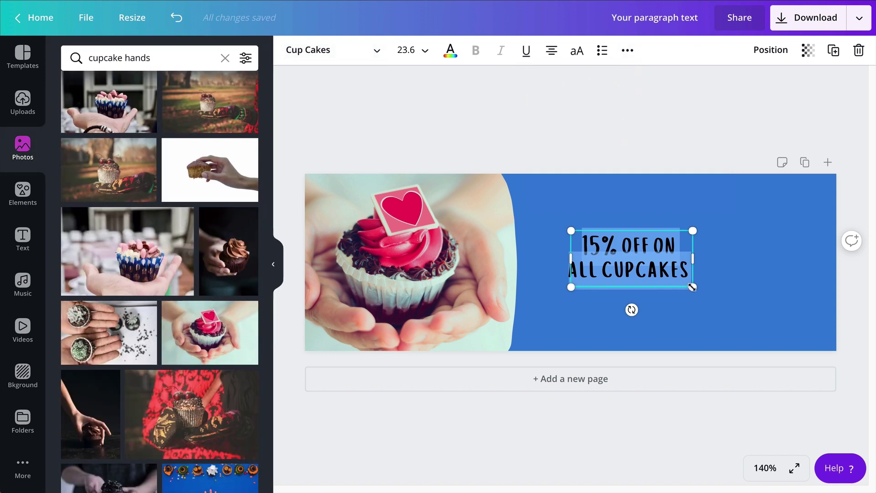
- Enlarge the headline to 34.1 and move it up and right on the blue area
drag(692, 287, 746, 312)
drag(658, 272, 680, 241)
click(644, 144)
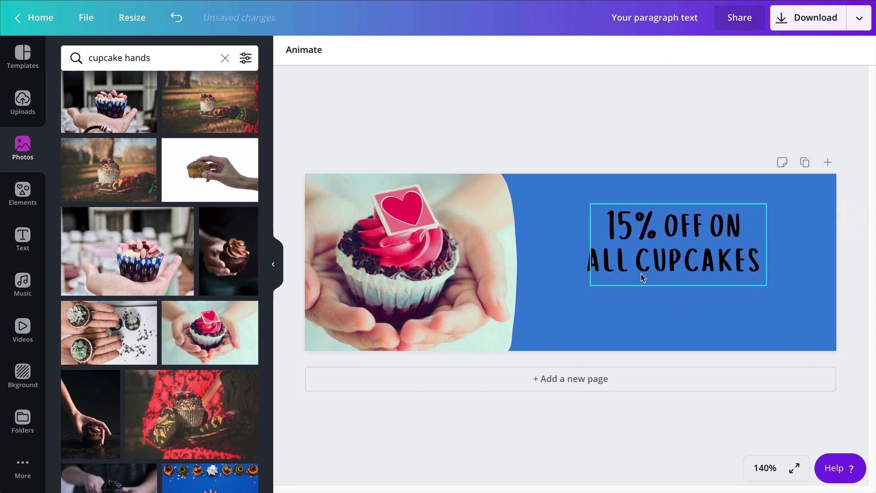
click(645, 302)
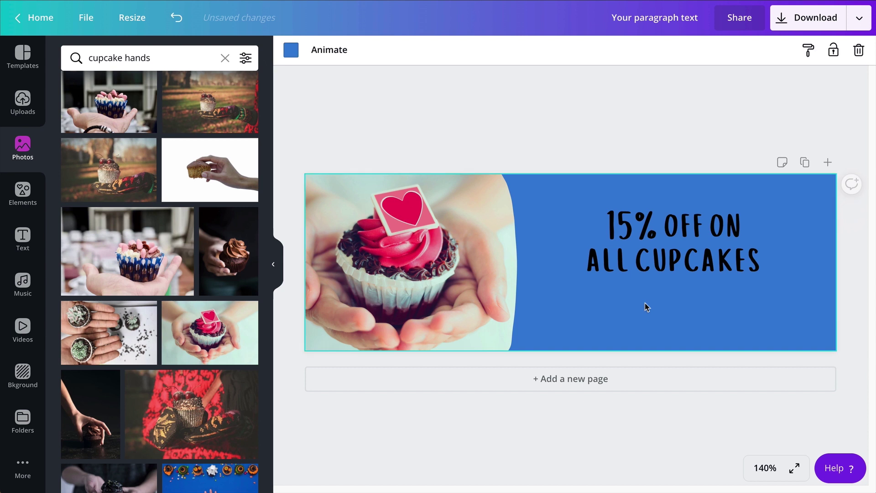
- Add a new paragraph text box in Cup Cakes style, discarding a subheading attempt
key(t)
click(616, 300)
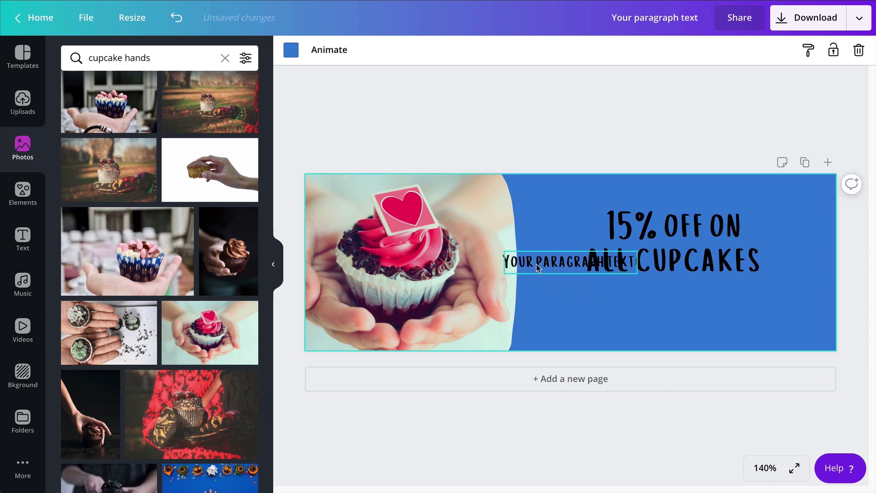
drag(537, 266, 631, 289)
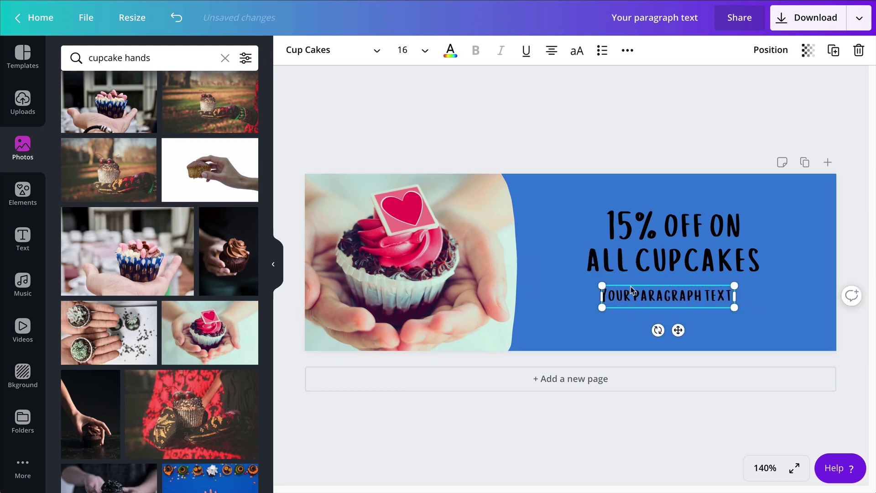
key(Delete)
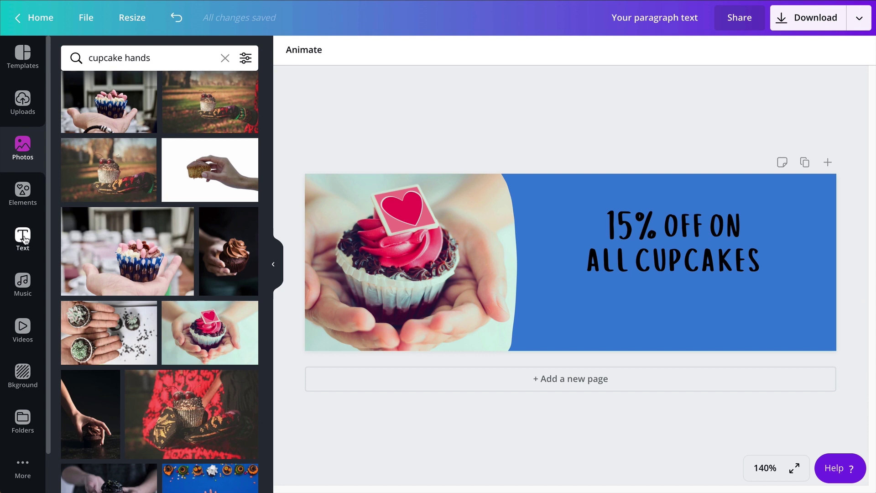
click(23, 237)
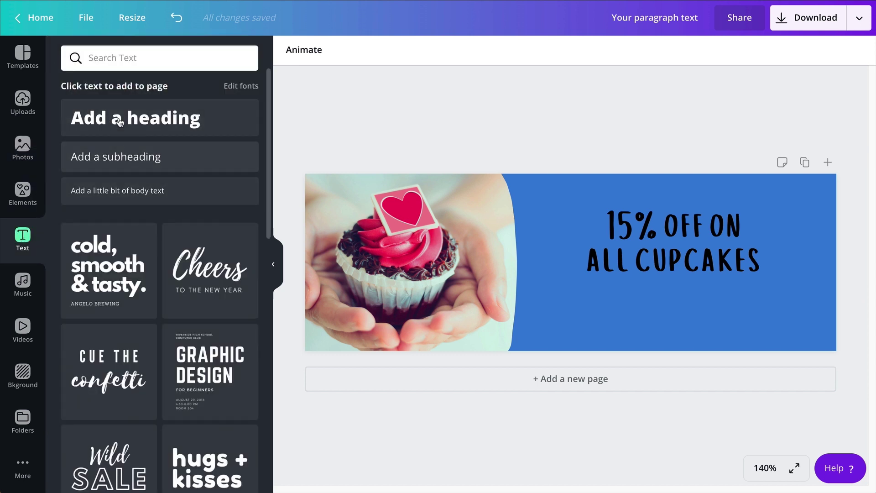
click(114, 163)
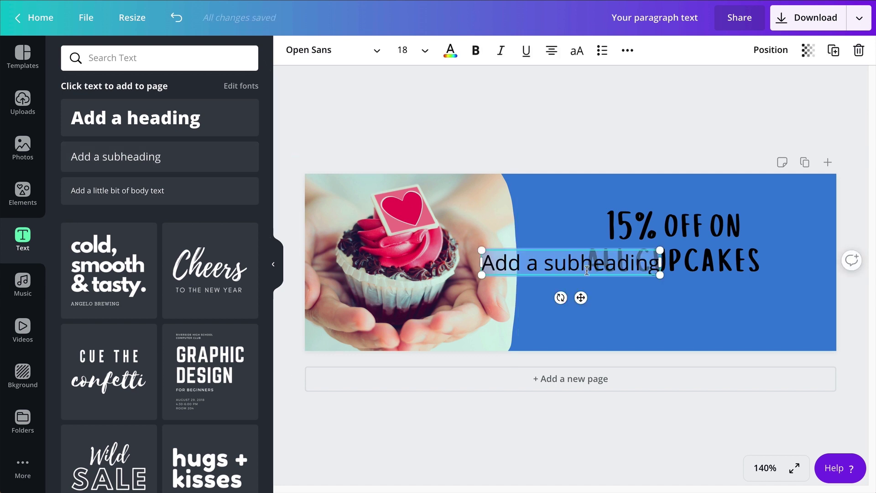
key(BackSpace)
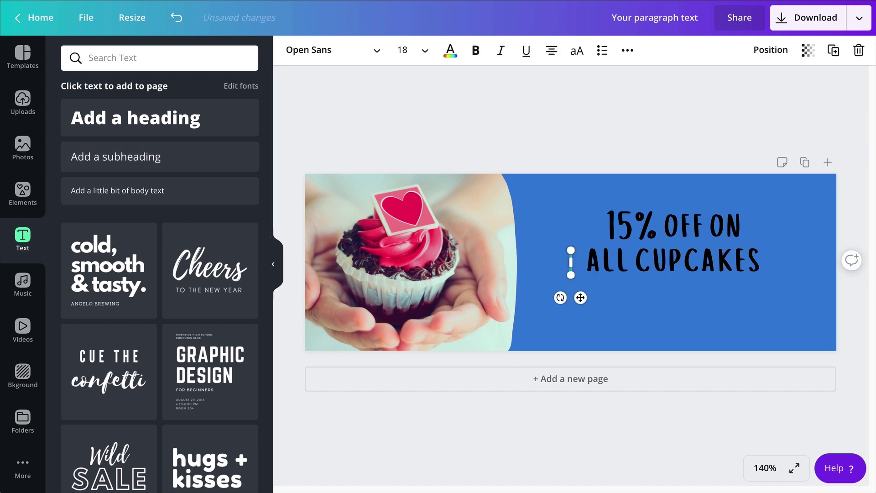
click(670, 319)
key(ctrl+z)
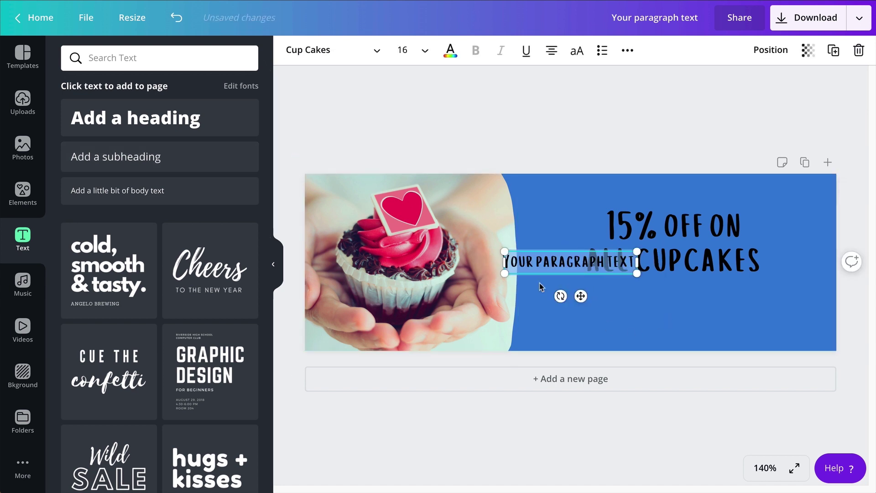
- Move the text box below the headline and type 'ORDER NOW!'
drag(581, 296, 690, 325)
double_click(646, 293)
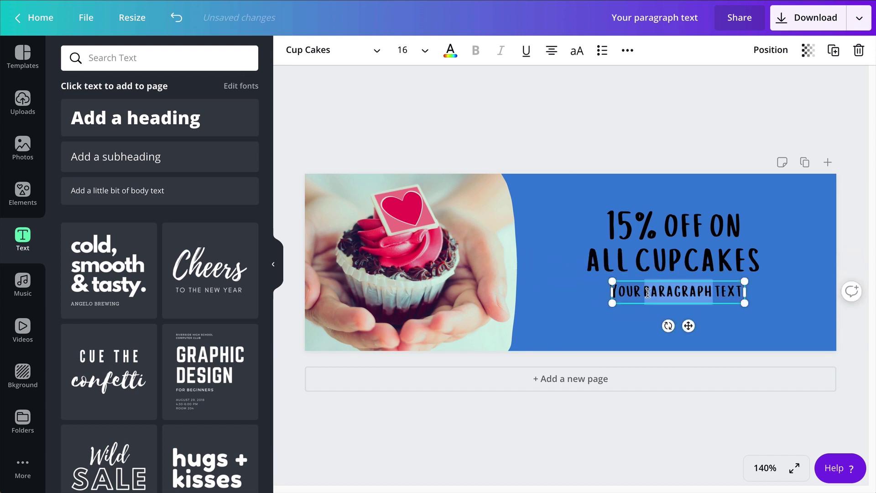
click(643, 293)
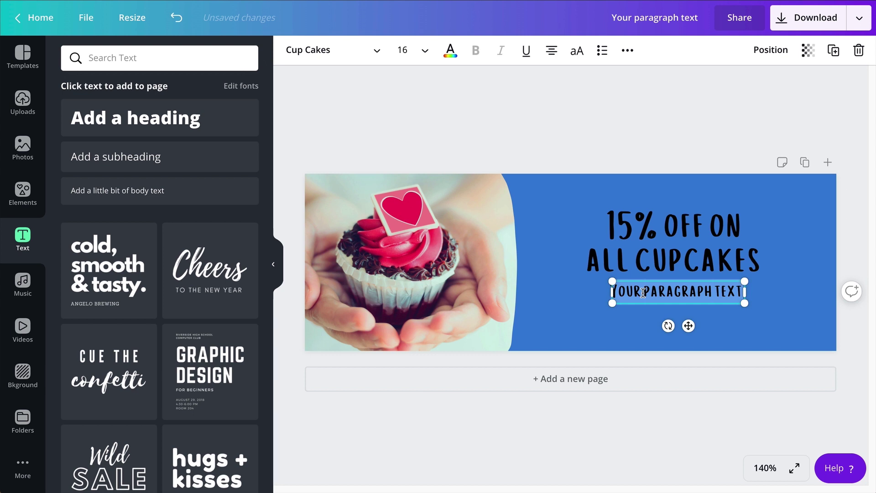
text(ORDER NOW)
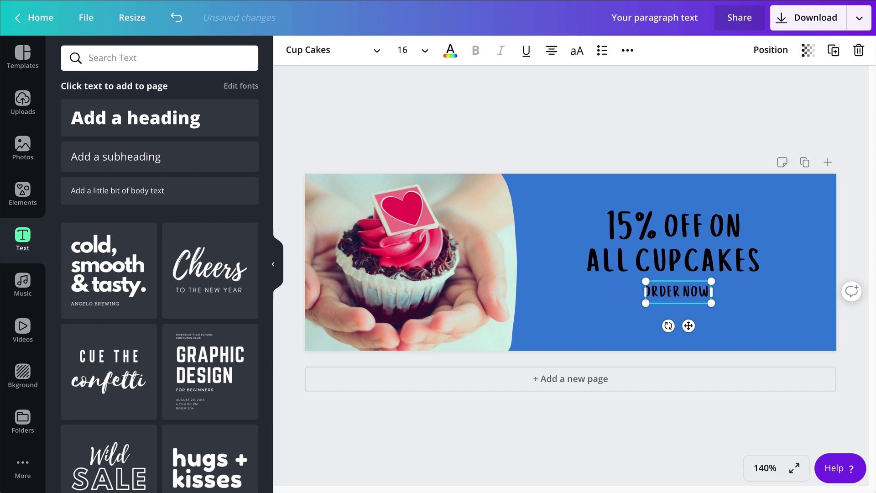
text(!)
key(ctrl+a)
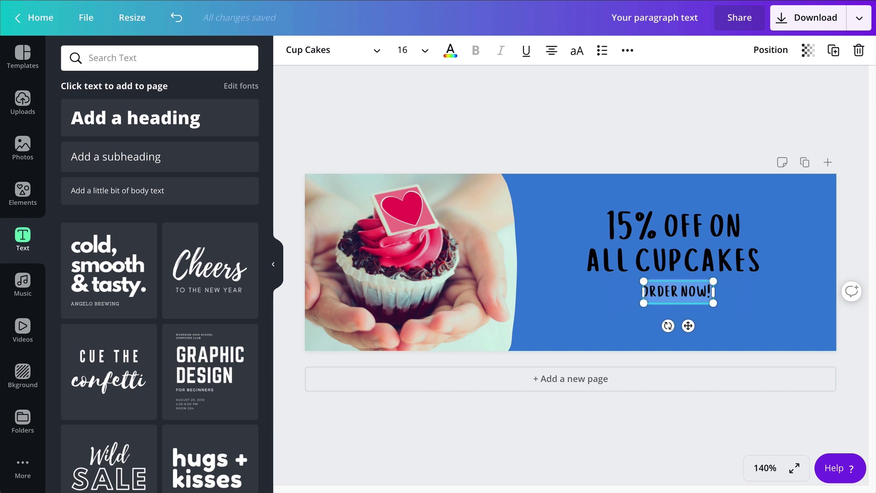
- Change the ORDER NOW! line to Montserrat Classic at size 10
click(315, 58)
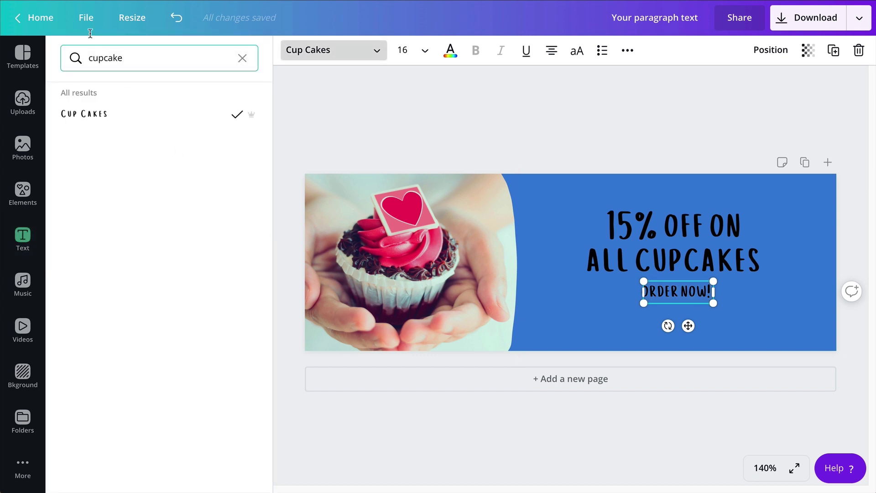
double_click(68, 60)
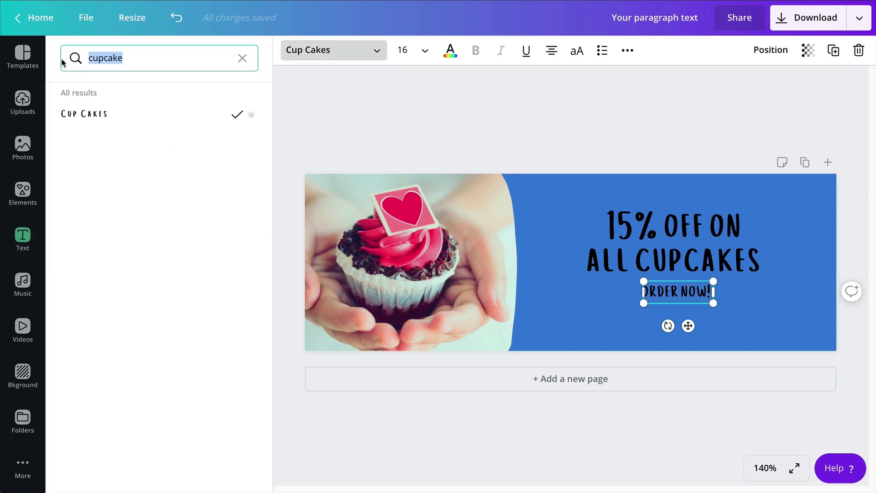
text(mont)
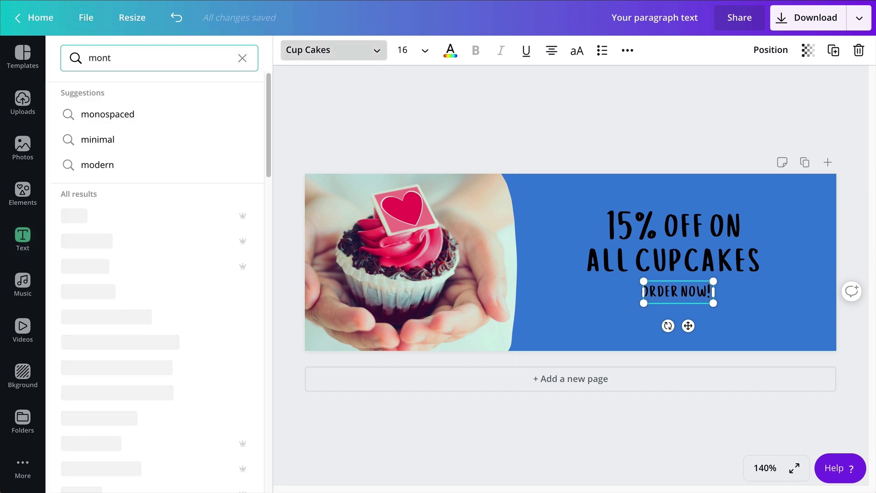
text(s)
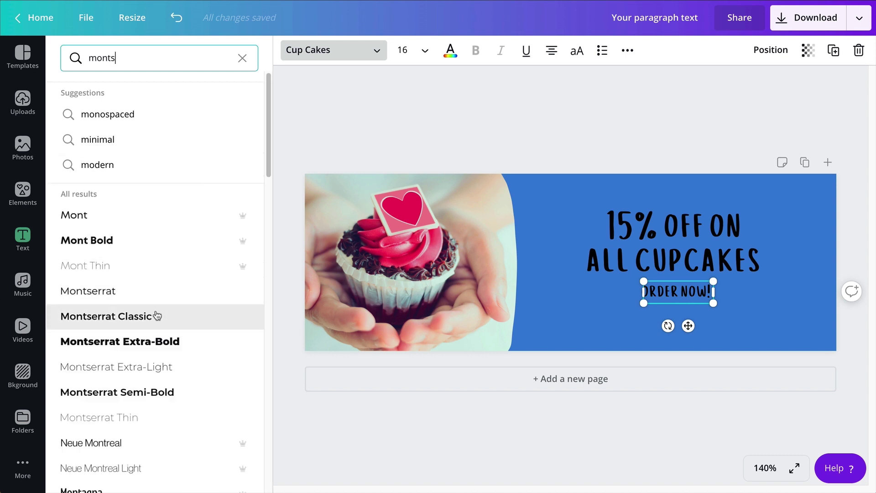
click(157, 316)
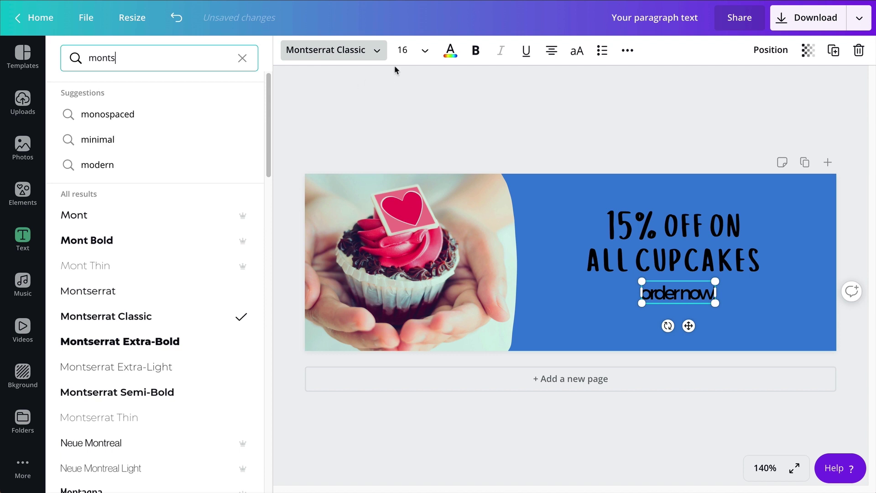
click(402, 49)
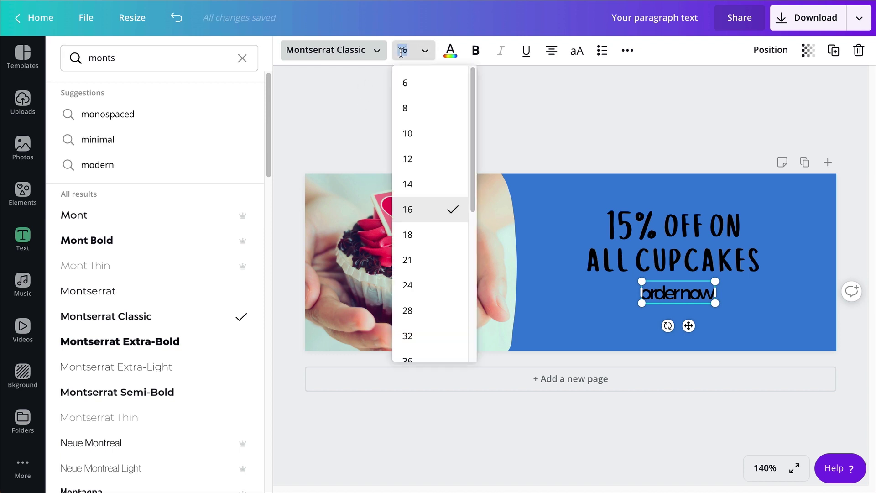
click(408, 133)
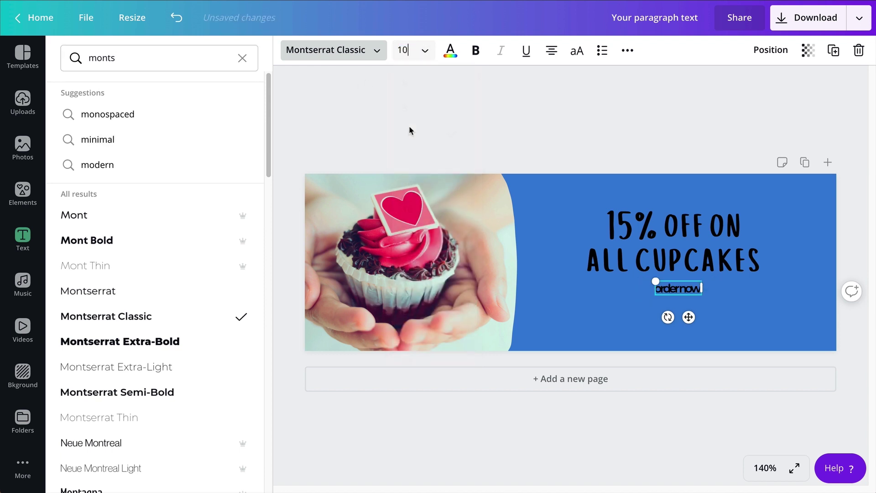
- Give ORDER NOW! letter spacing 30 and make it all capitals
click(628, 50)
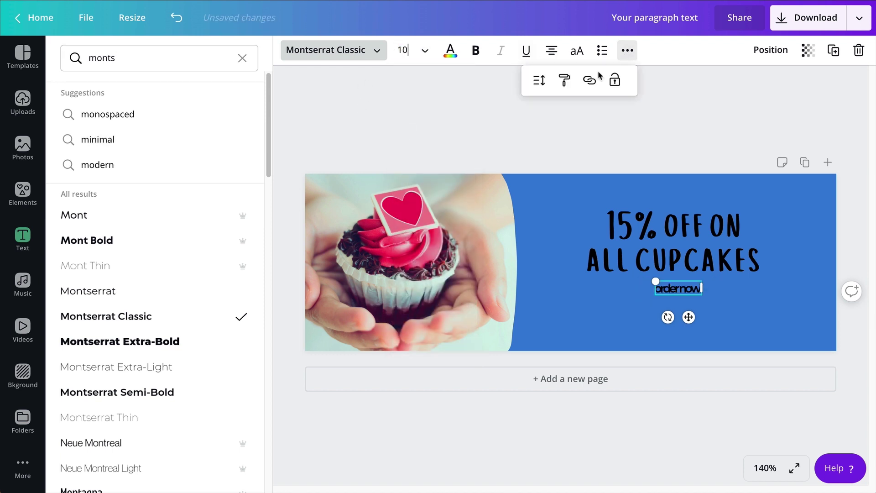
click(539, 80)
drag(611, 119, 622, 118)
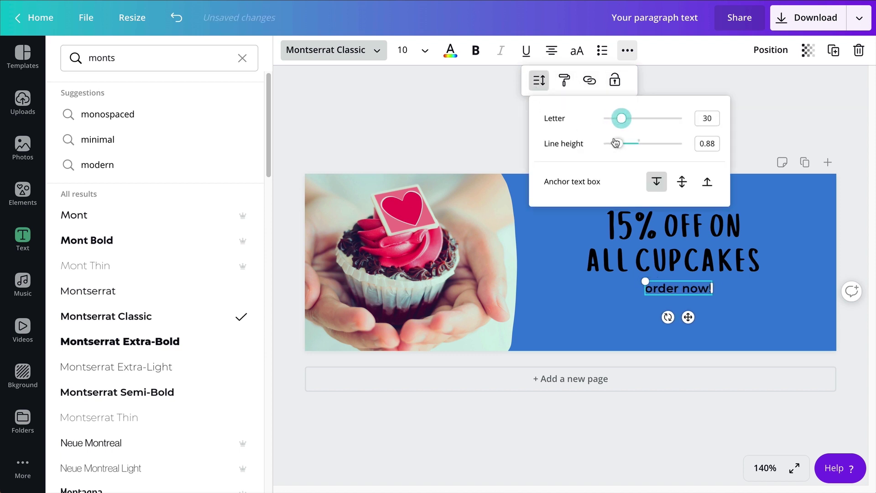
click(445, 122)
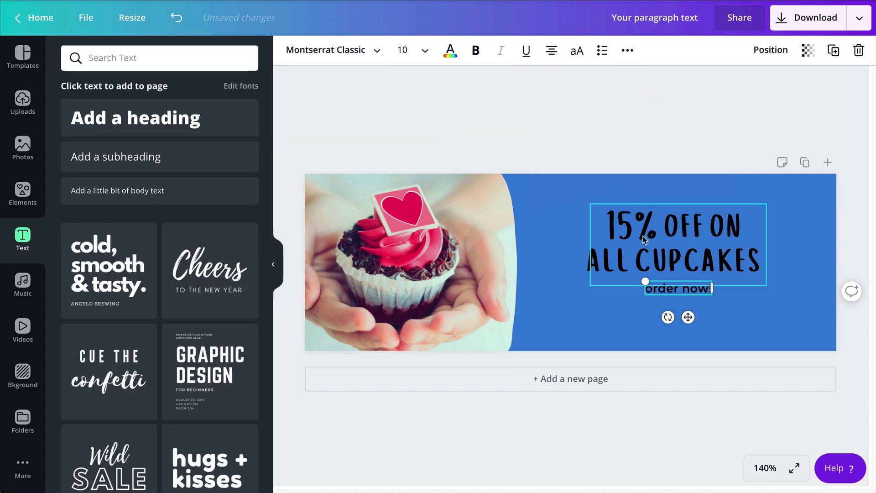
click(576, 54)
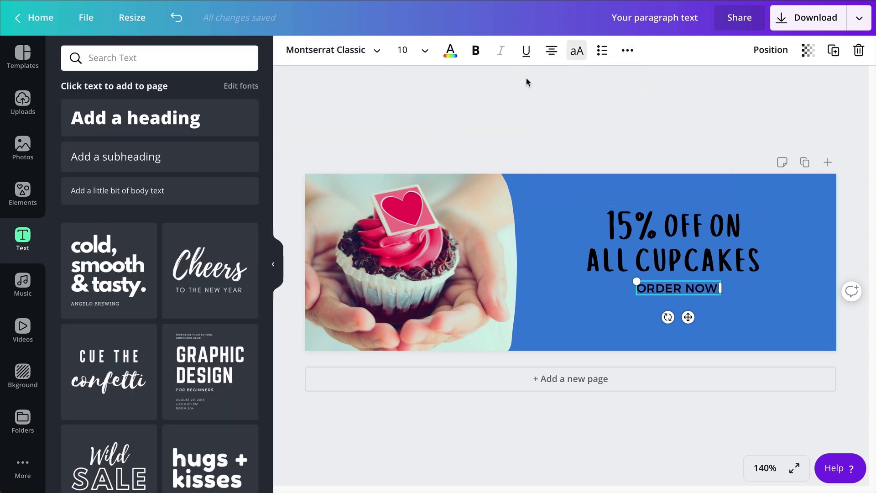
click(492, 95)
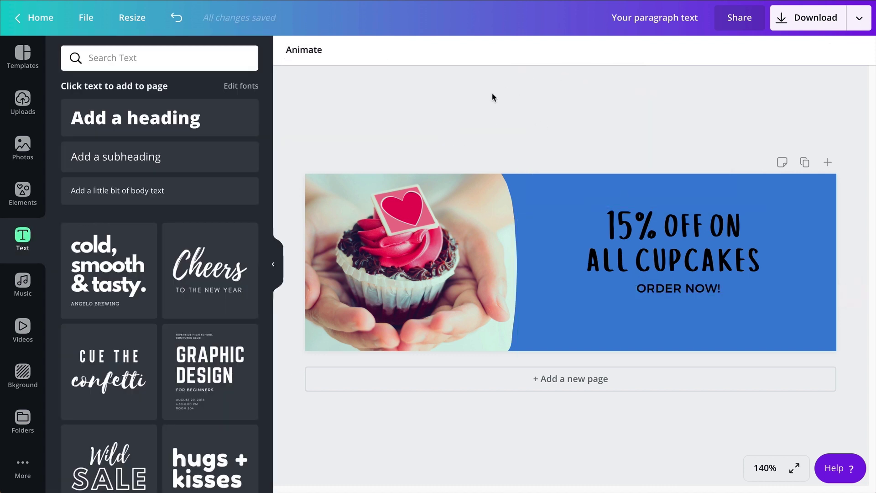
click(702, 293)
- Move ORDER NOW! beneath the 15% OFF ON ALL CUPCAKES heading and centre-align the two text boxes
drag(701, 293, 725, 298)
click(665, 156)
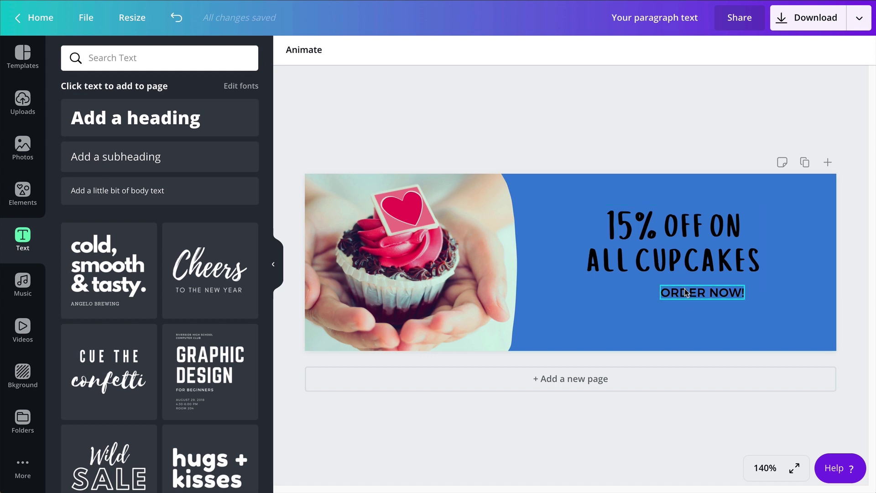
drag(685, 292, 708, 289)
drag(647, 146, 749, 299)
click(796, 50)
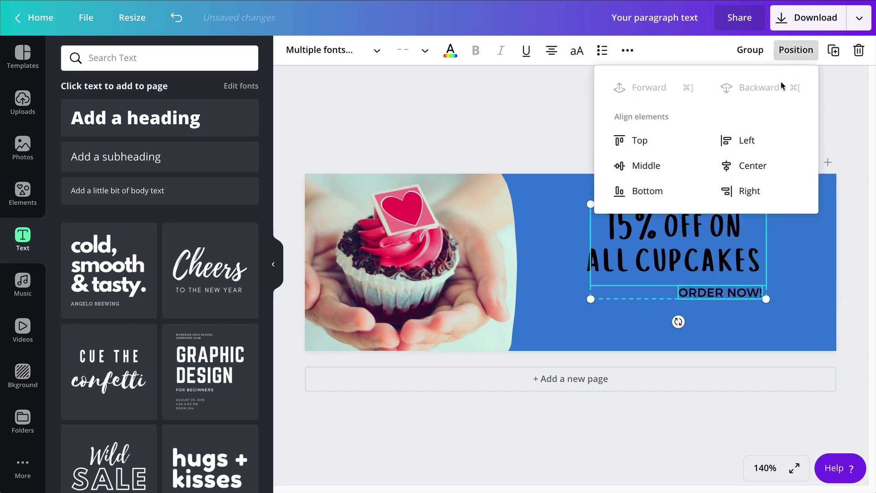
click(735, 175)
click(488, 130)
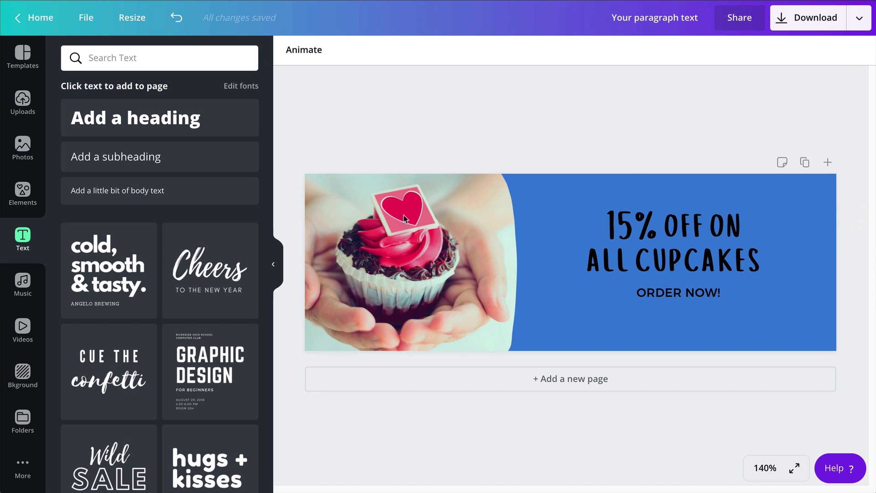
- Colour the 15% OFF ON ALL CUPCAKES heading with the mint Photo Colors swatch
click(674, 236)
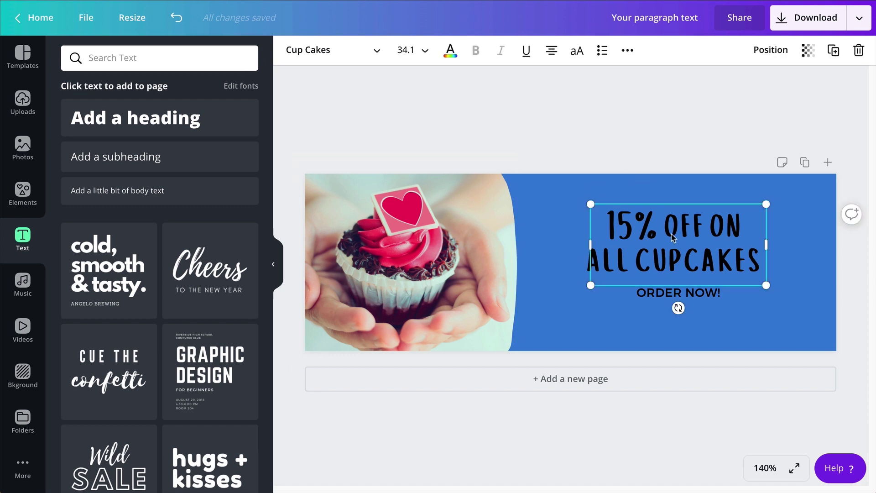
click(452, 57)
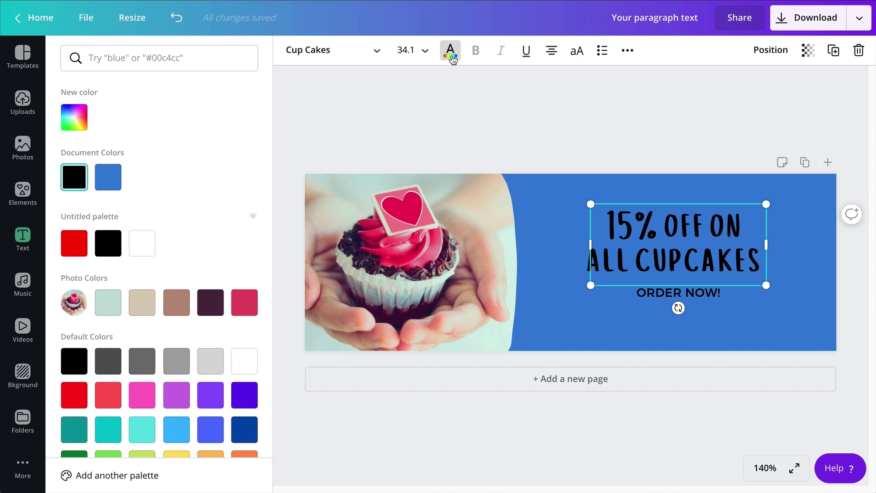
click(450, 51)
click(450, 52)
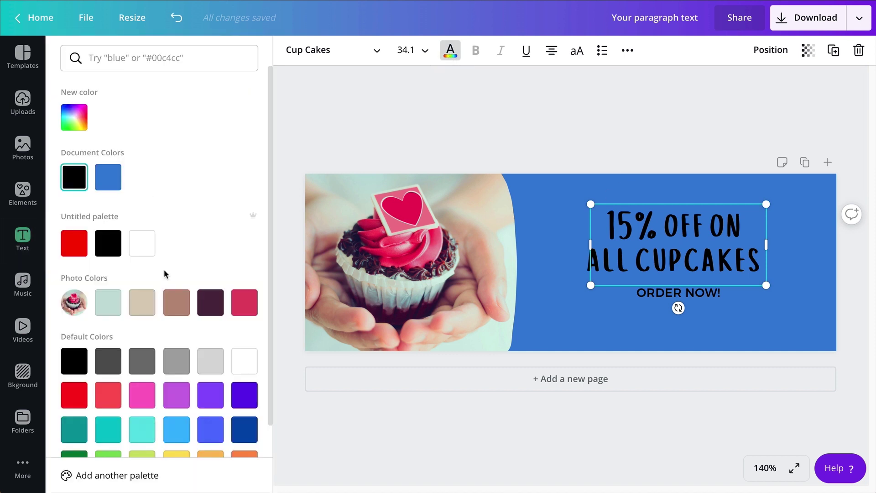
scroll(73, 274, down, 1)
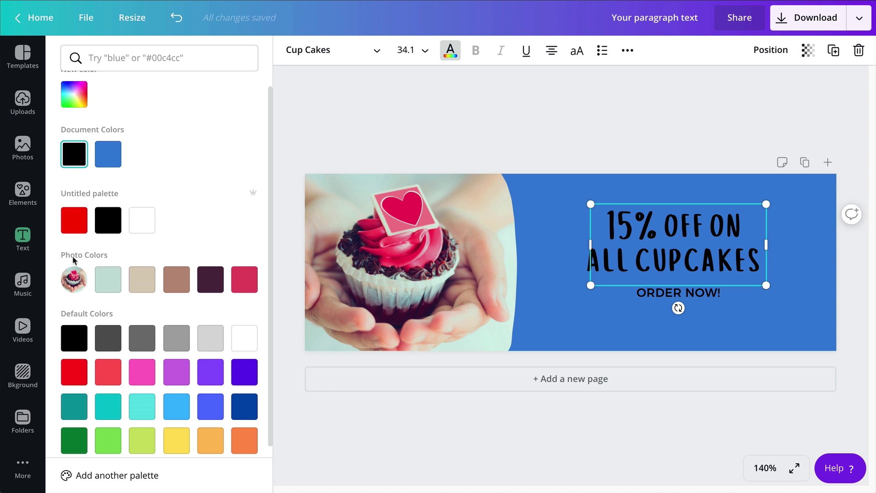
scroll(92, 256, down, 1)
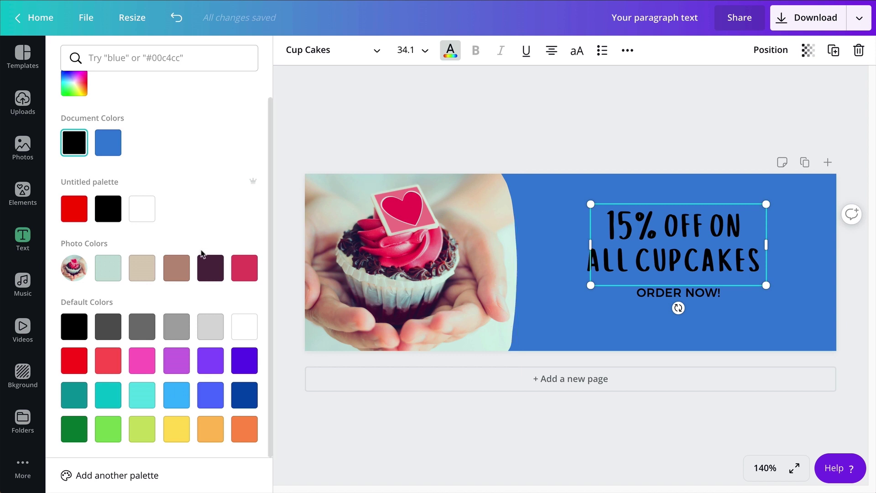
click(116, 273)
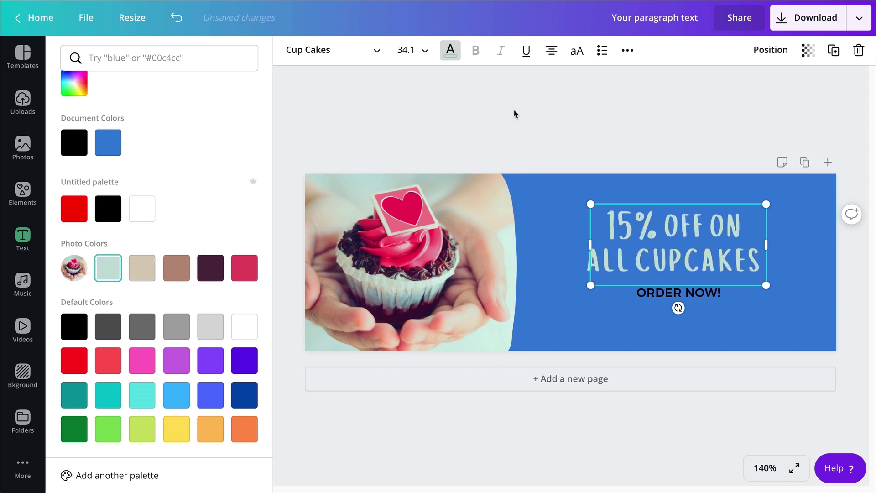
key(Escape)
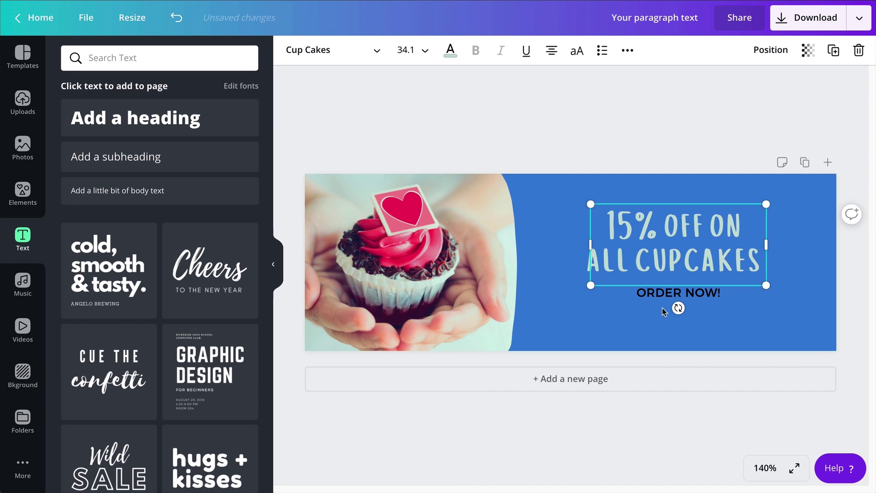
click(630, 145)
- Give ORDER NOW! the same mint document colour
click(644, 292)
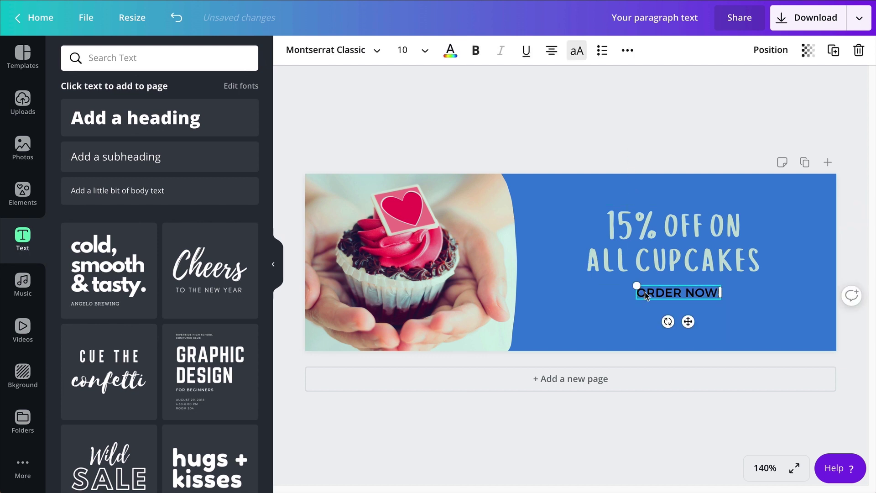
click(451, 51)
click(150, 180)
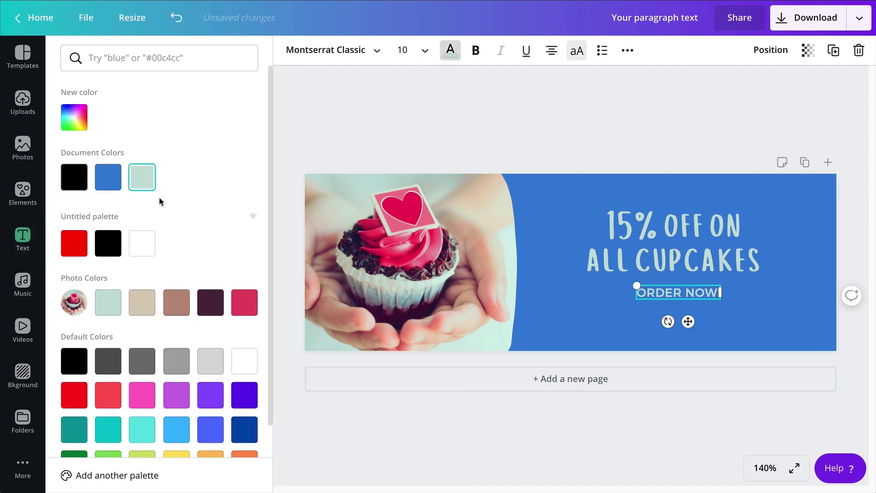
key(Escape)
click(537, 129)
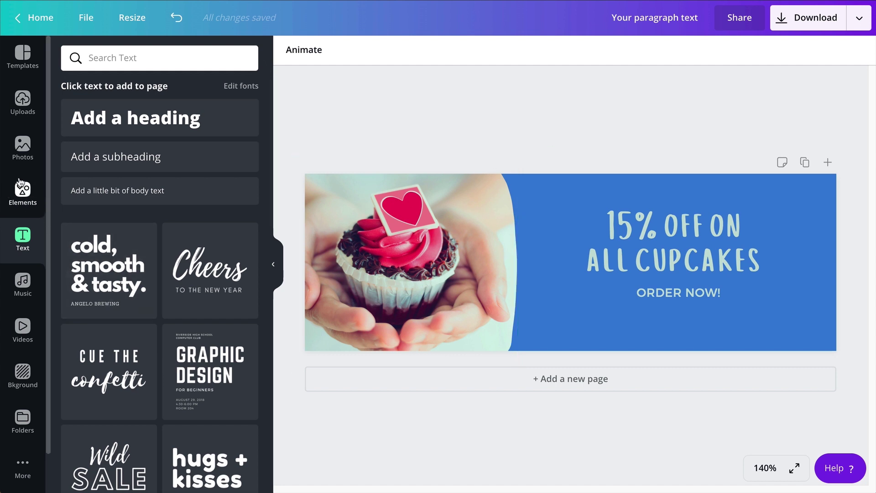
- Replace the Frames search in Elements with 'digital collage' and browse the resulting shapes
click(22, 201)
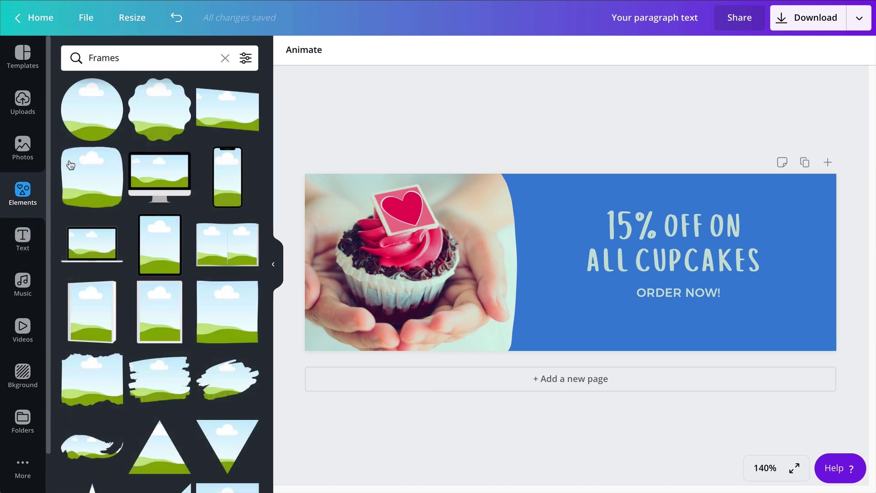
click(225, 57)
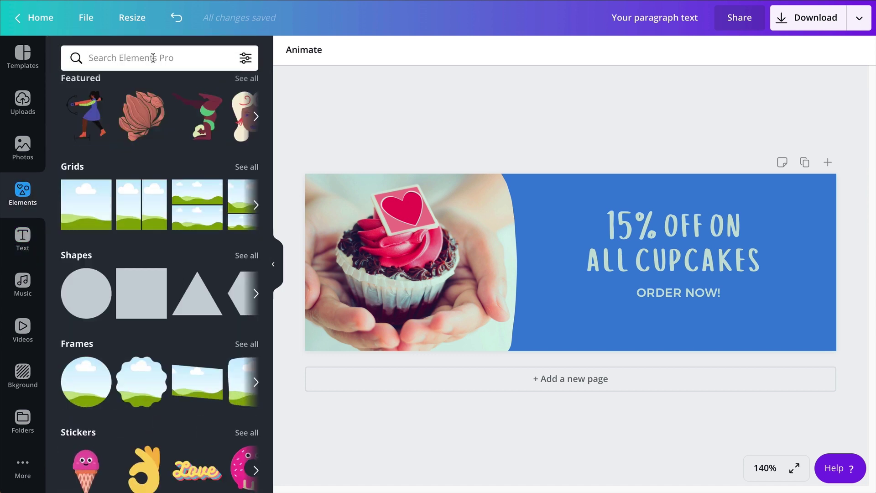
text(digital collage)
key(Return)
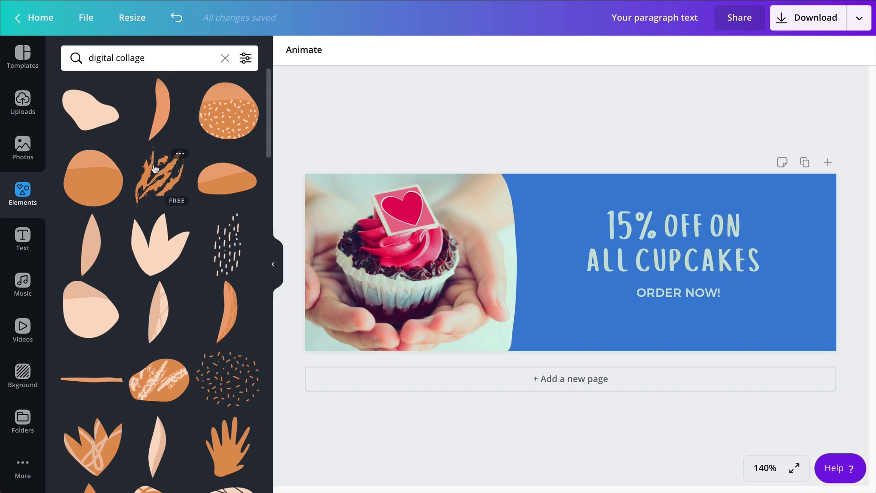
scroll(155, 169, down, 3)
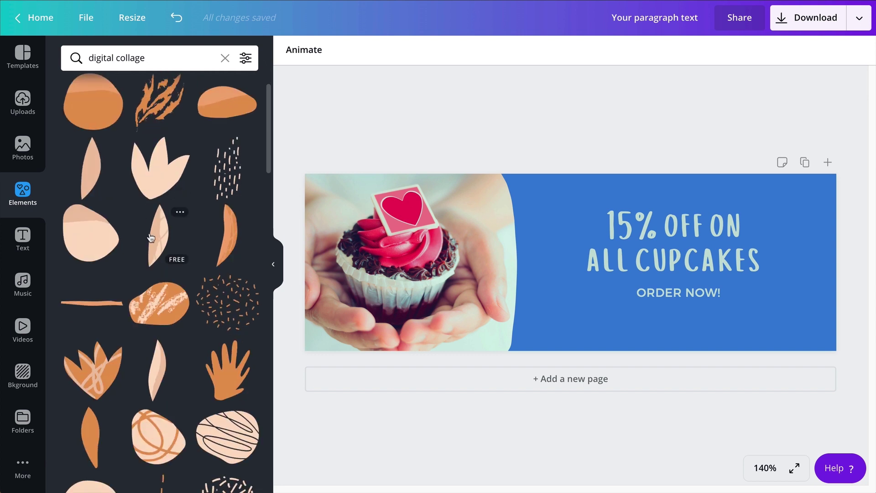
scroll(151, 237, down, 5)
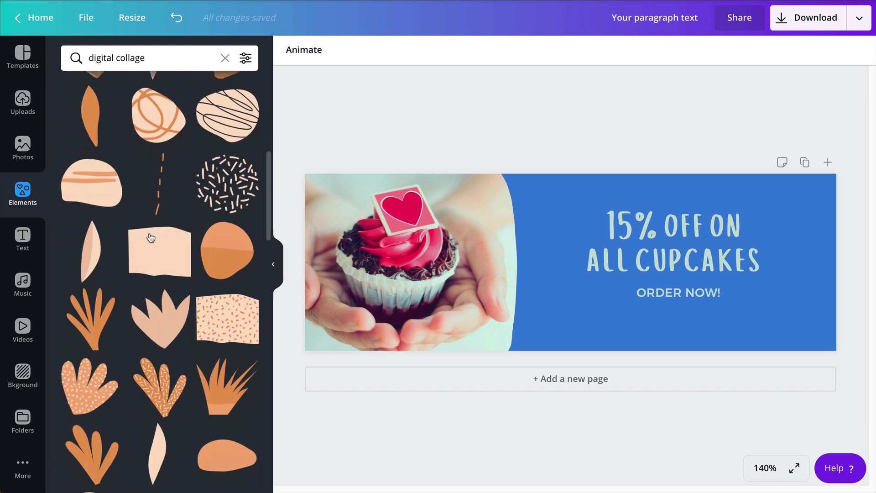
scroll(150, 236, down, 2)
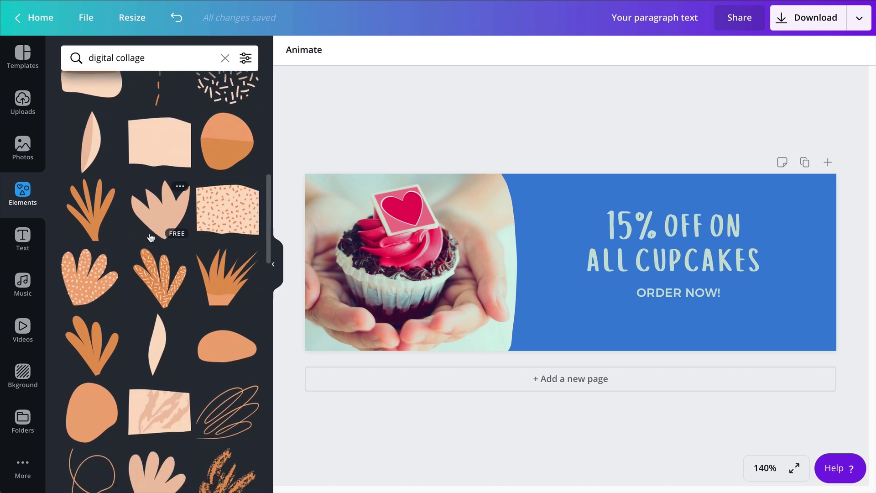
scroll(151, 237, down, 2)
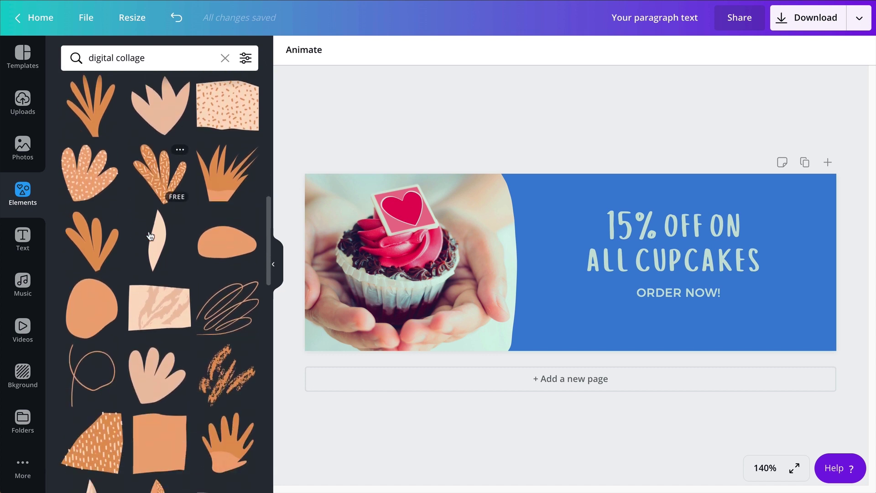
scroll(149, 236, up, 4)
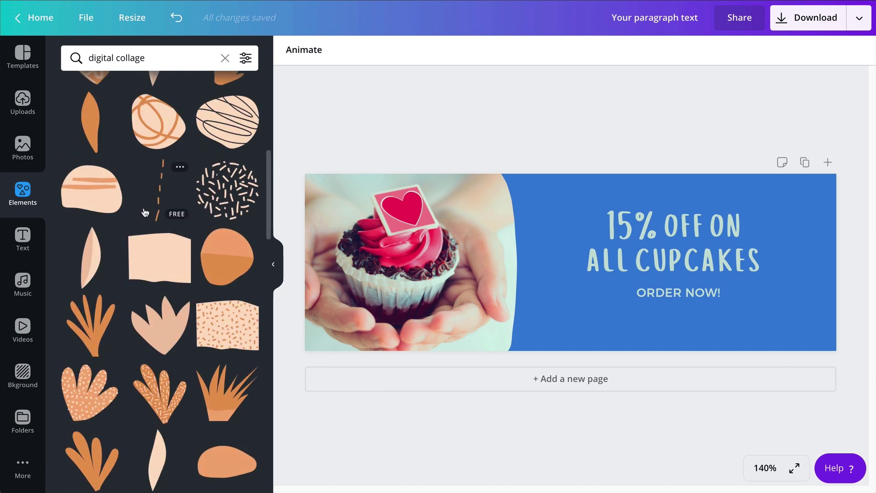
- Add the dotted leaf shape, tilt it at the banner's right edge and recolour it crimson
click(88, 402)
drag(577, 261, 835, 237)
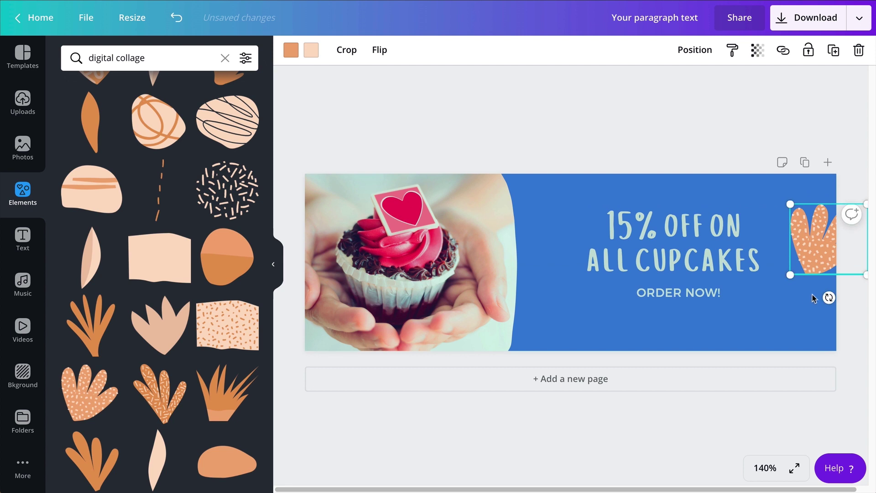
drag(829, 298, 870, 301)
drag(835, 249, 826, 235)
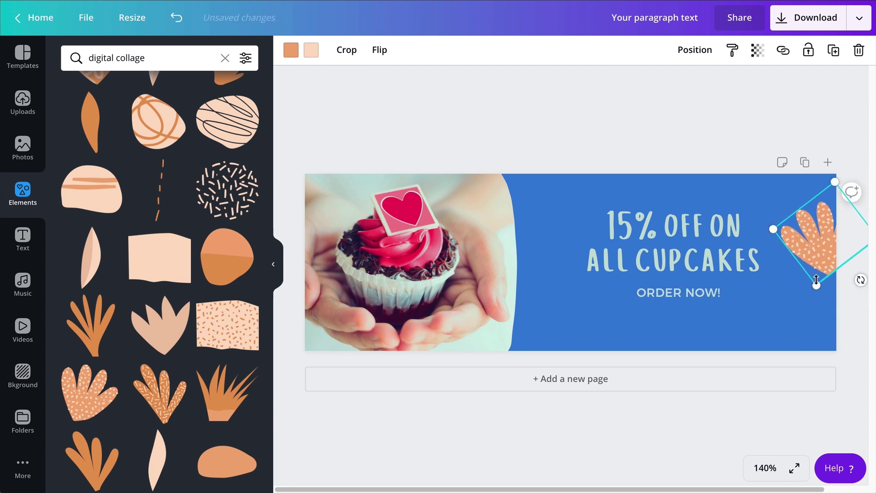
click(291, 50)
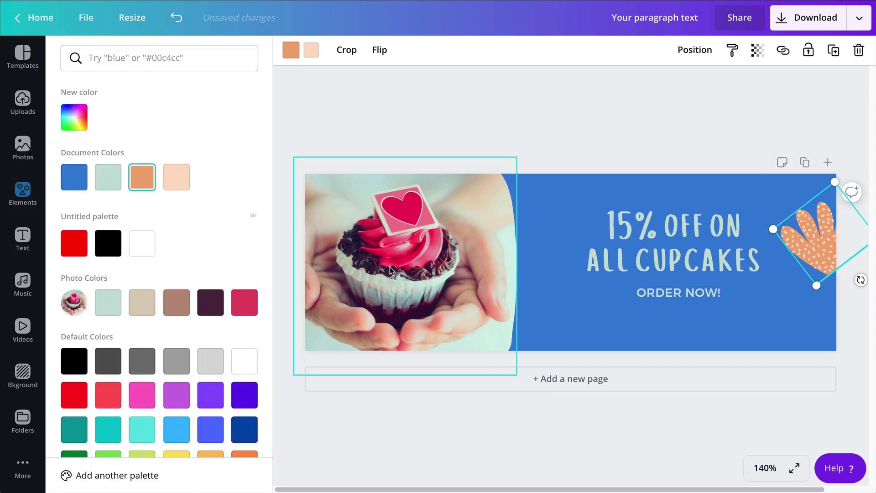
click(255, 307)
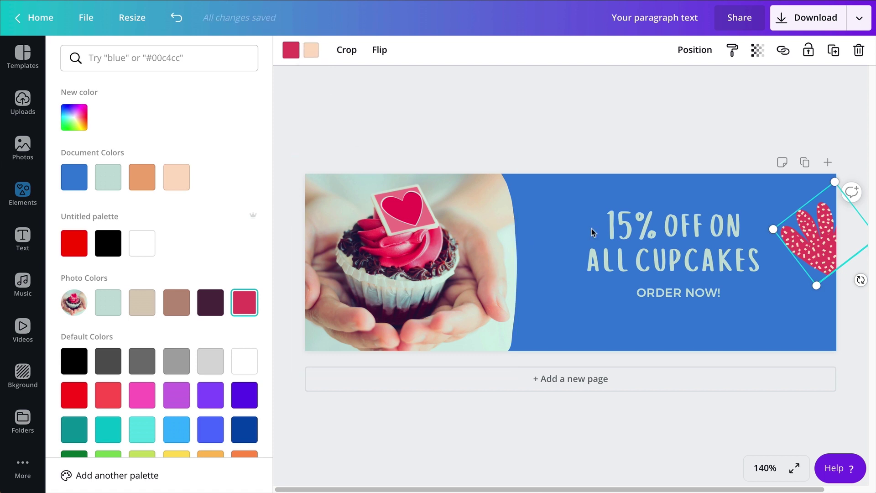
- Add the round sprinkle shape, enlarged, in the banner's bottom-right corner
click(22, 192)
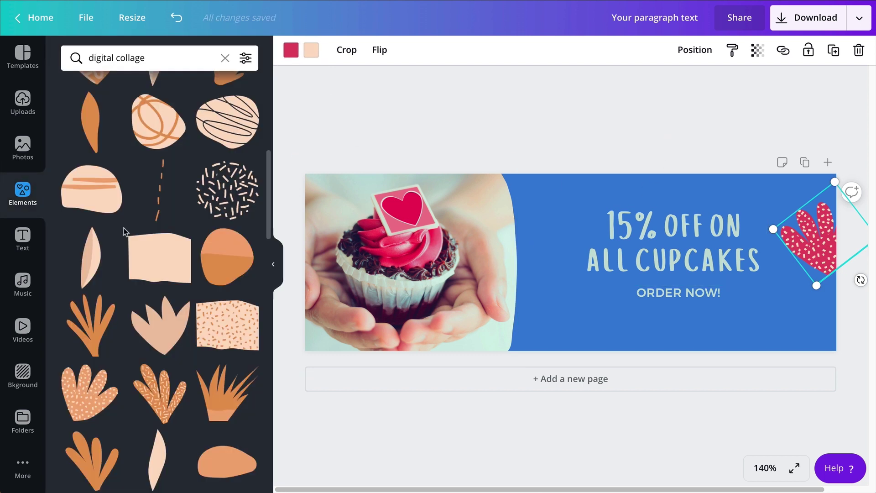
scroll(124, 299, down, 5)
scroll(124, 299, up, 4)
scroll(124, 299, up, 2)
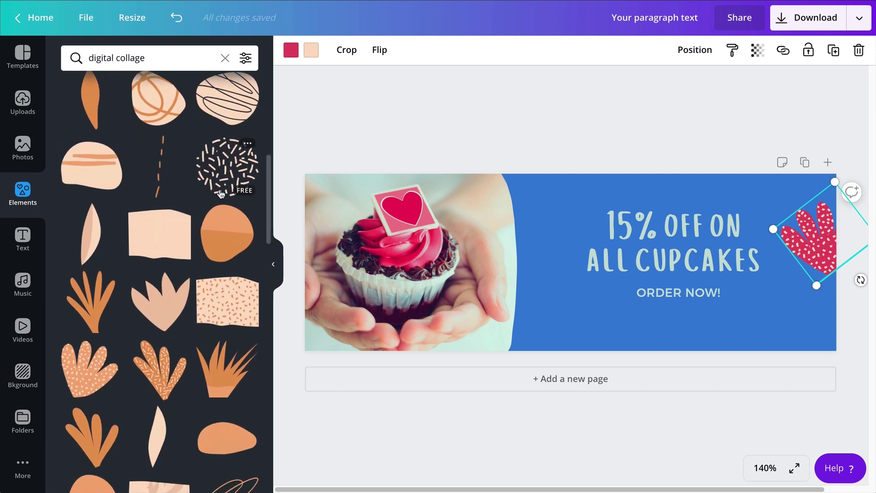
click(231, 192)
drag(544, 269, 790, 335)
drag(784, 302, 774, 292)
mouse_move(814, 326)
mouse_down()
mouse_move(818, 320)
mouse_move(827, 334)
mouse_up()
- Resize the red leaf shape slightly and move it lower on the banner
click(826, 260)
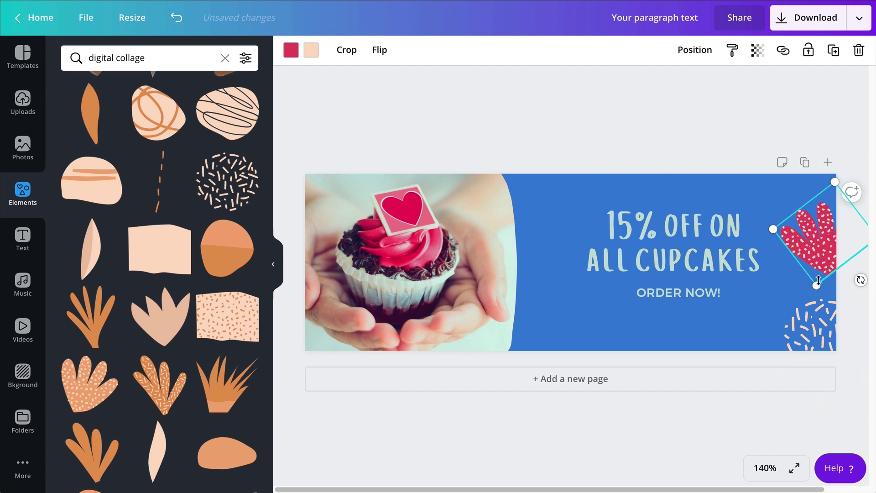
drag(817, 285, 812, 309)
drag(830, 256, 830, 276)
- Recolour the sprinkles dark chocolate from the photo swatch and fine-tune their corner position
click(795, 339)
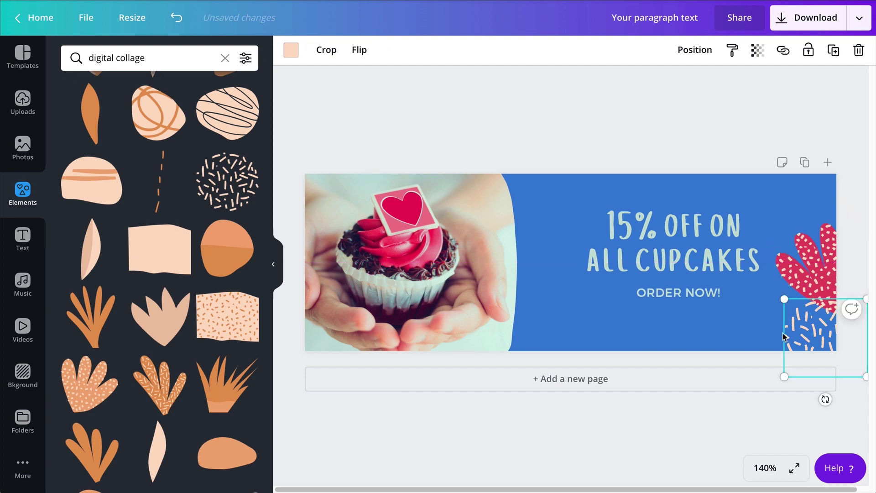
click(292, 57)
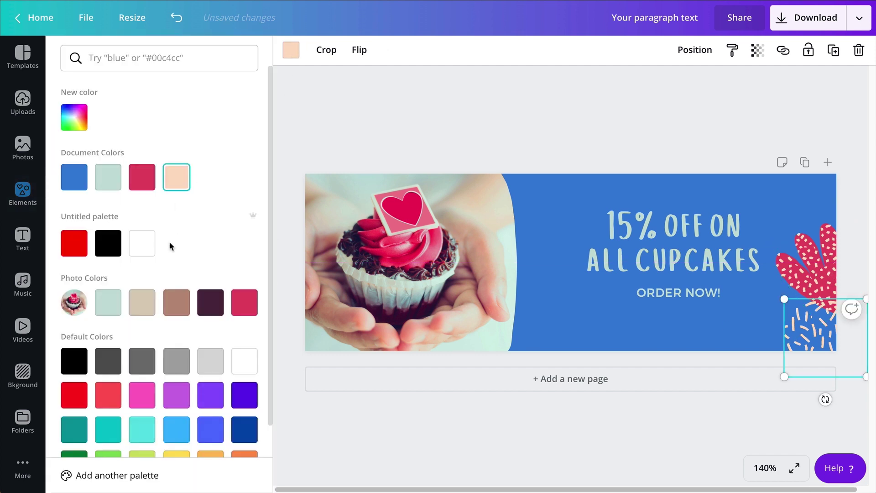
click(212, 304)
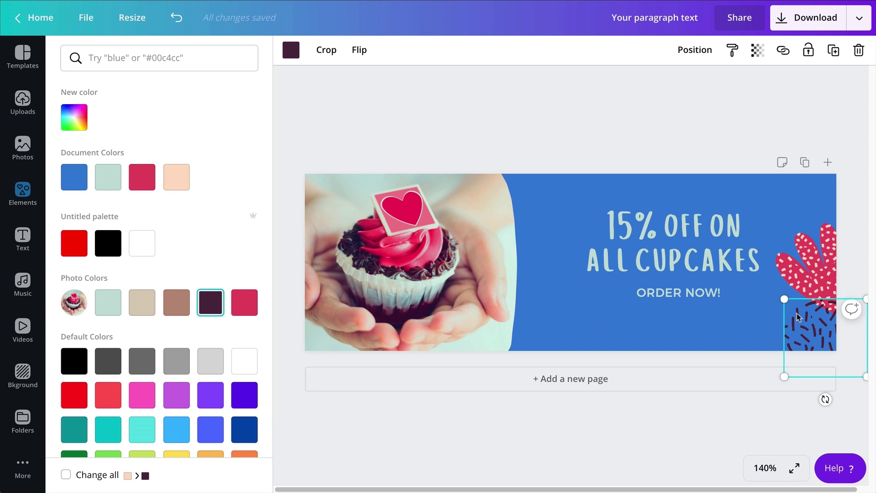
drag(783, 292, 776, 294)
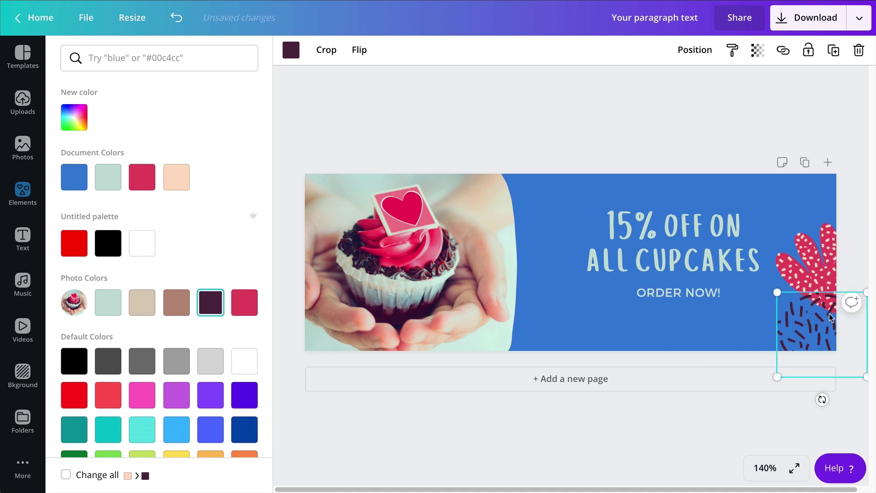
drag(823, 319, 833, 316)
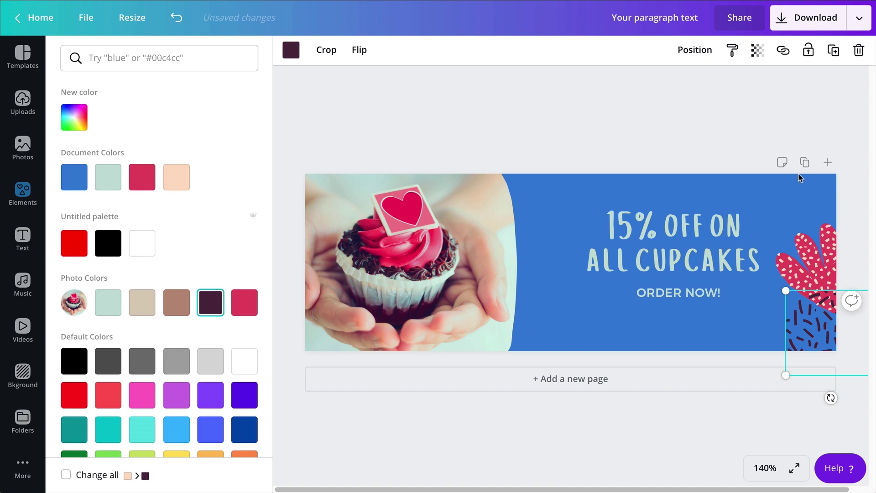
click(694, 50)
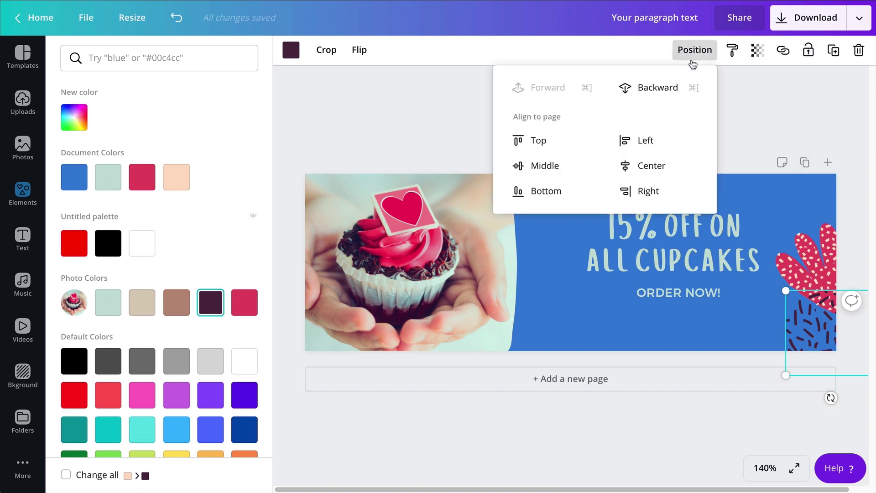
click(808, 109)
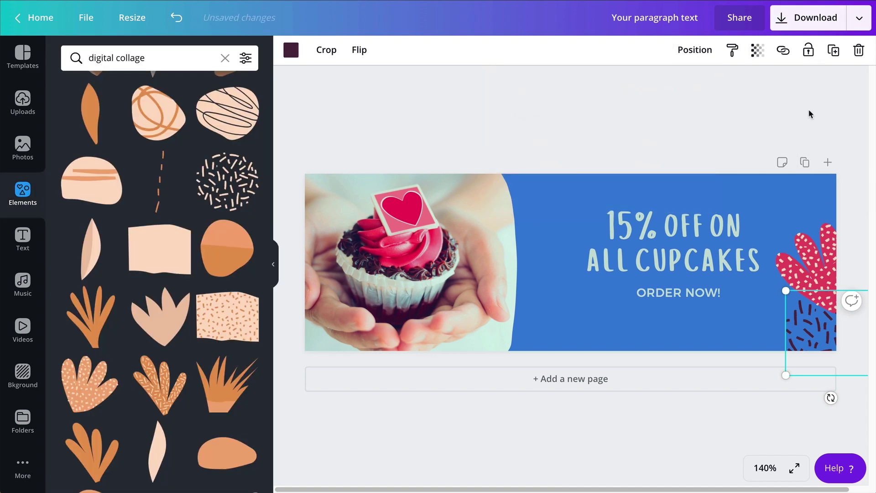
click(808, 108)
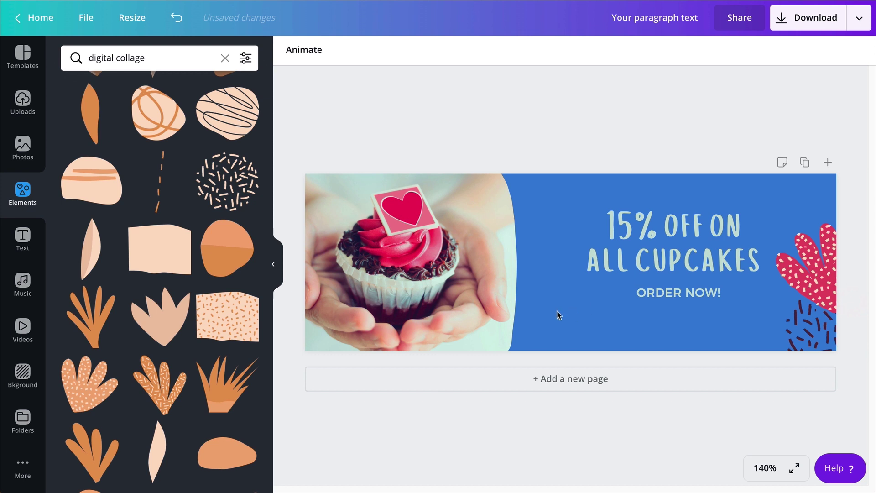
- Add the scribbled round shape, tilted and enlarged, straddling the banner's top edge
scroll(165, 324, down, 4)
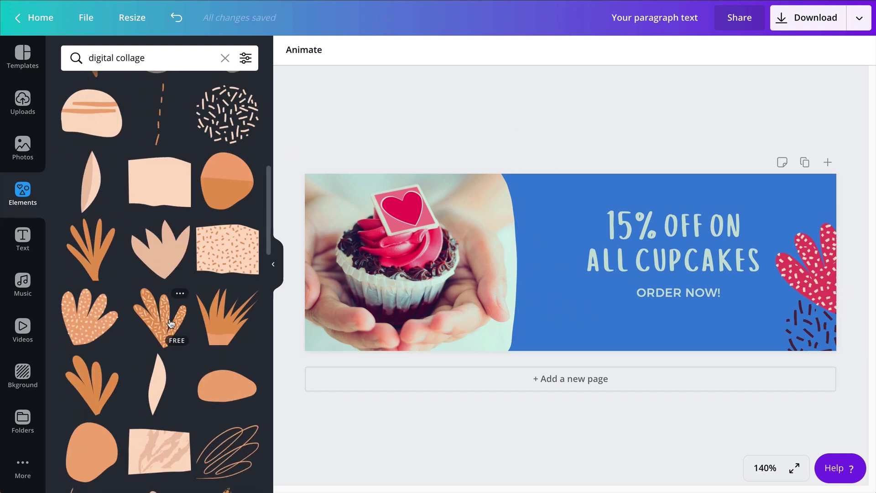
scroll(164, 324, down, 5)
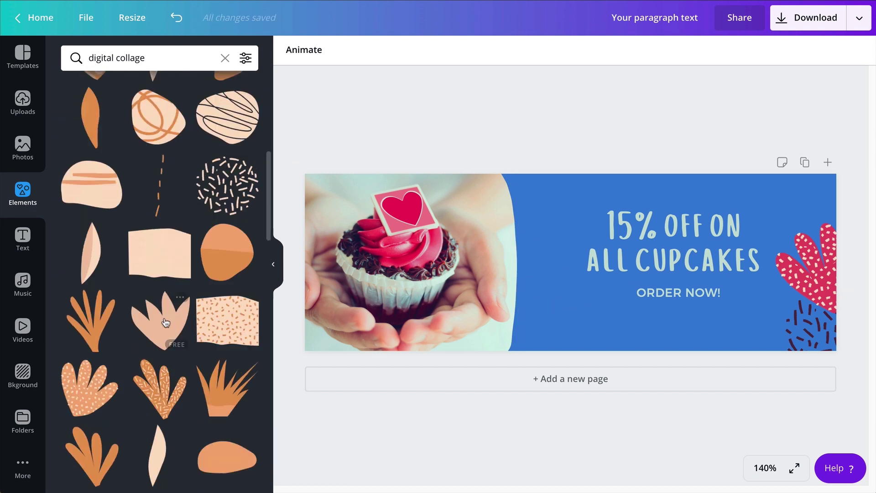
scroll(166, 317, down, 2)
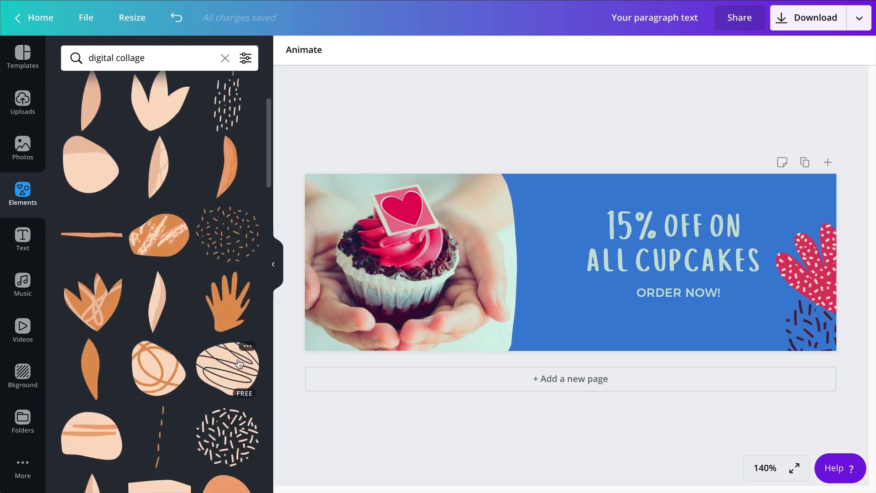
click(227, 367)
drag(573, 253, 513, 182)
drag(508, 249, 519, 134)
drag(543, 233, 553, 245)
drag(504, 185, 511, 164)
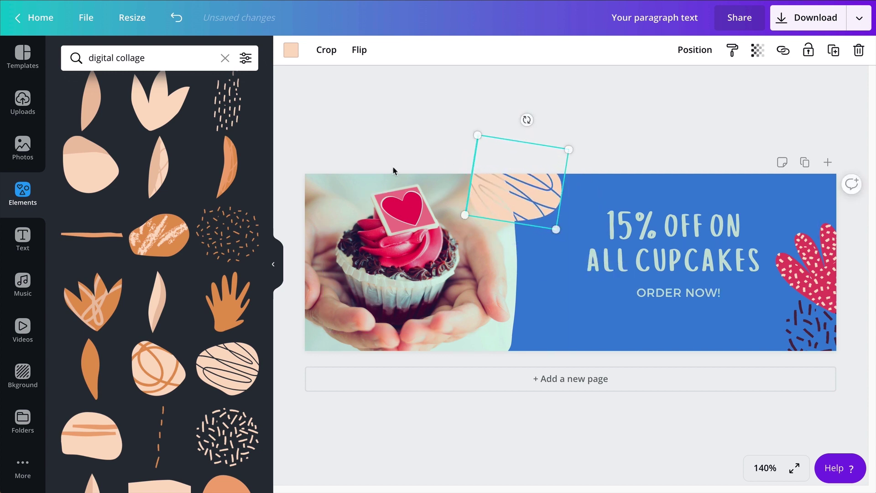
- Colour the scribble shape with the crimson document colour
click(291, 51)
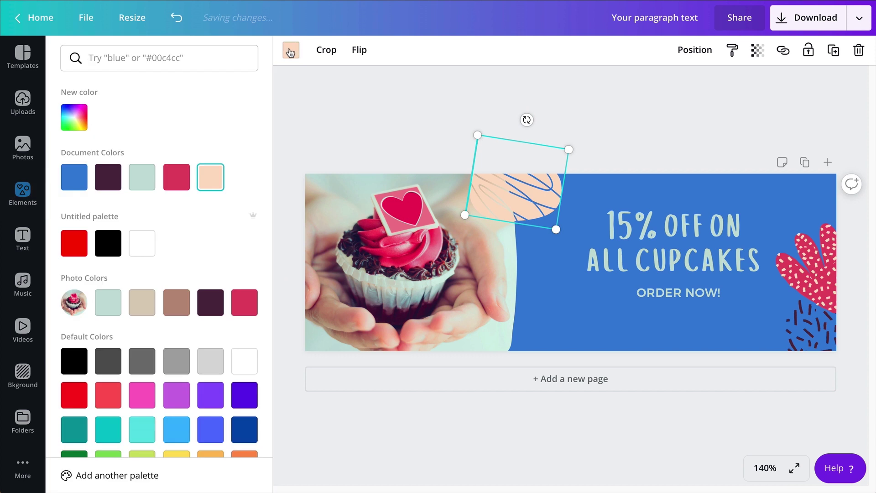
click(178, 176)
click(365, 132)
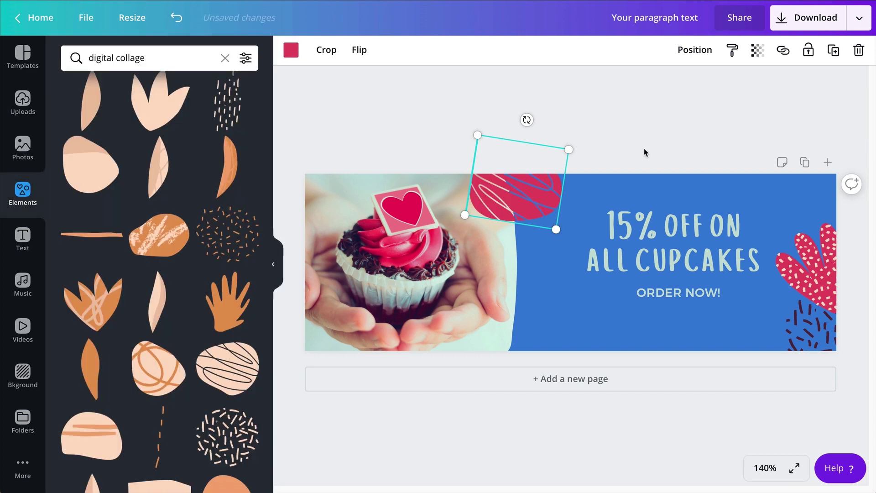
click(684, 122)
click(564, 196)
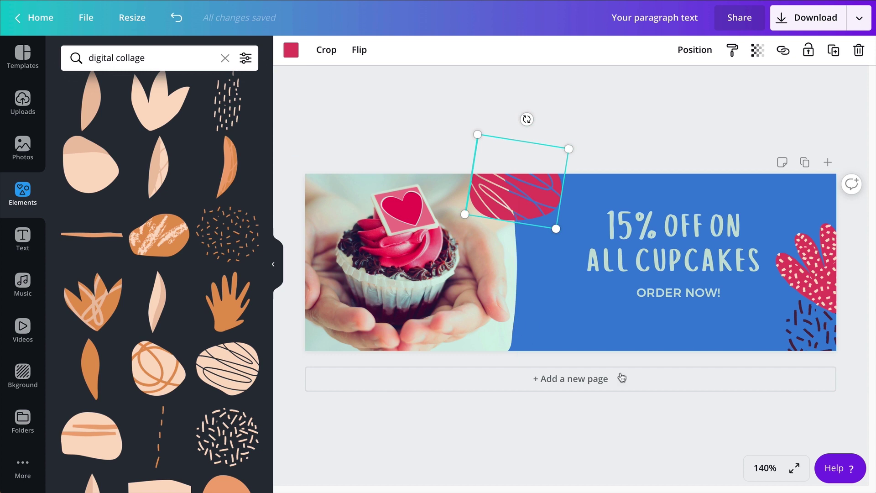
- Add the dotted triangle at the bottom edge beside the photo, coloured dark chocolate
scroll(167, 319, down, 8)
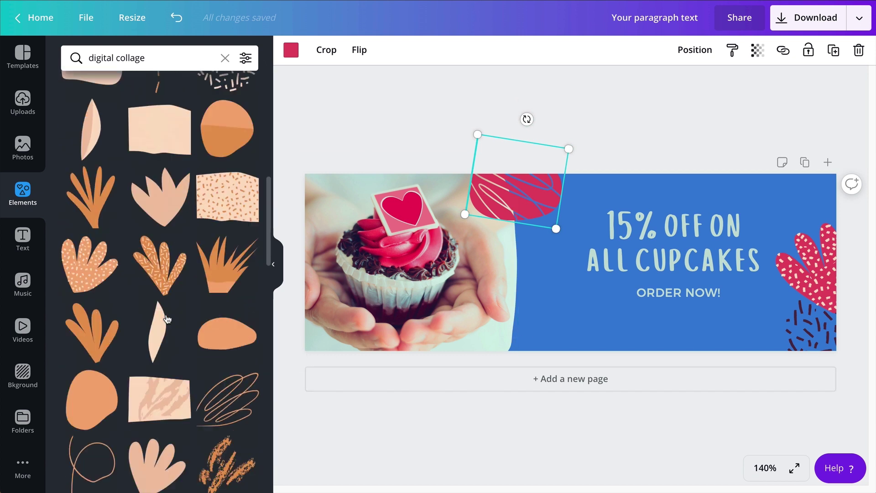
scroll(167, 319, down, 4)
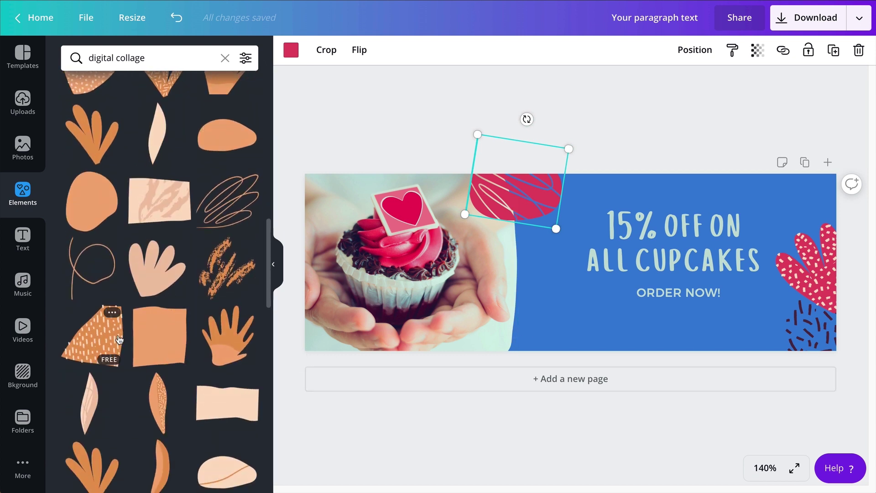
click(117, 339)
drag(579, 259, 527, 332)
click(290, 50)
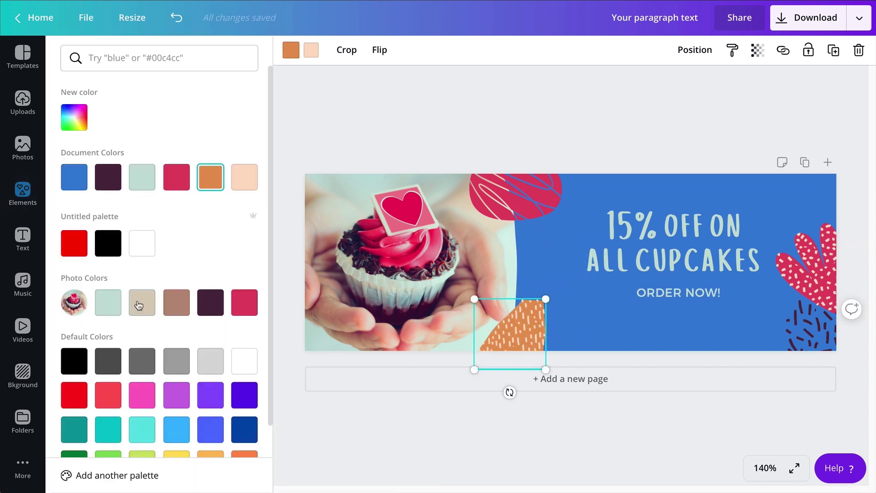
click(219, 304)
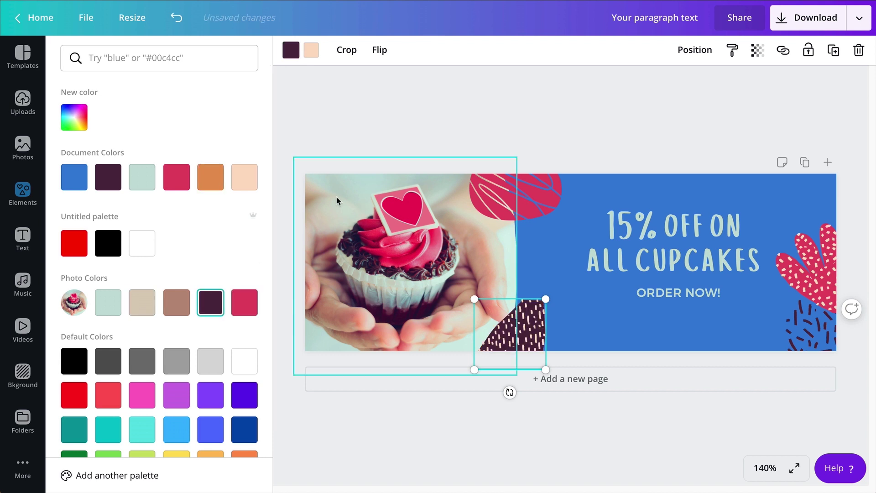
- Rotate the crimson scribble shape further
click(457, 100)
click(491, 182)
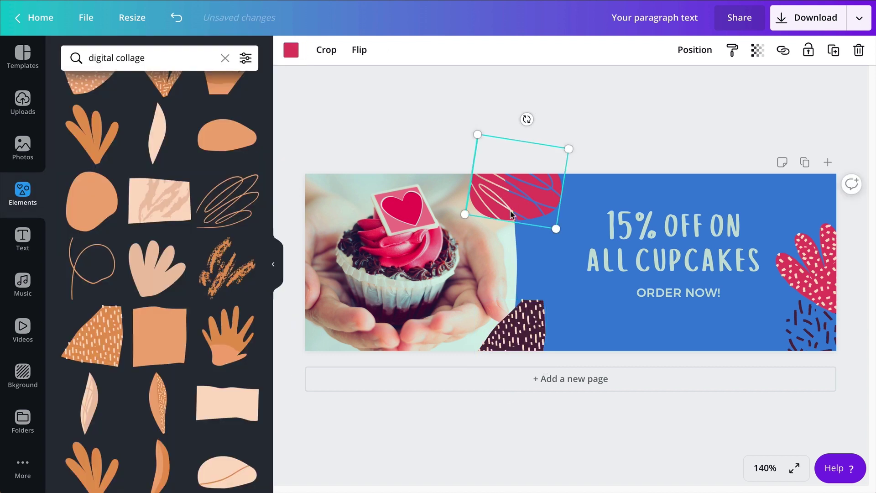
mouse_move(526, 119)
mouse_down()
mouse_move(469, 113)
mouse_move(532, 152)
mouse_up()
click(577, 147)
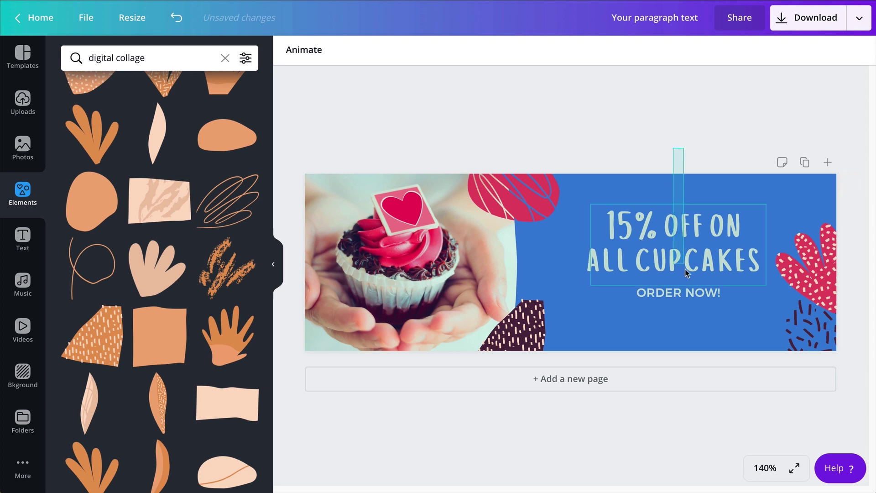
- Enlarge the headline and ORDER NOW! group slightly and centre it on the blue area
drag(670, 242, 663, 248)
drag(583, 306, 576, 310)
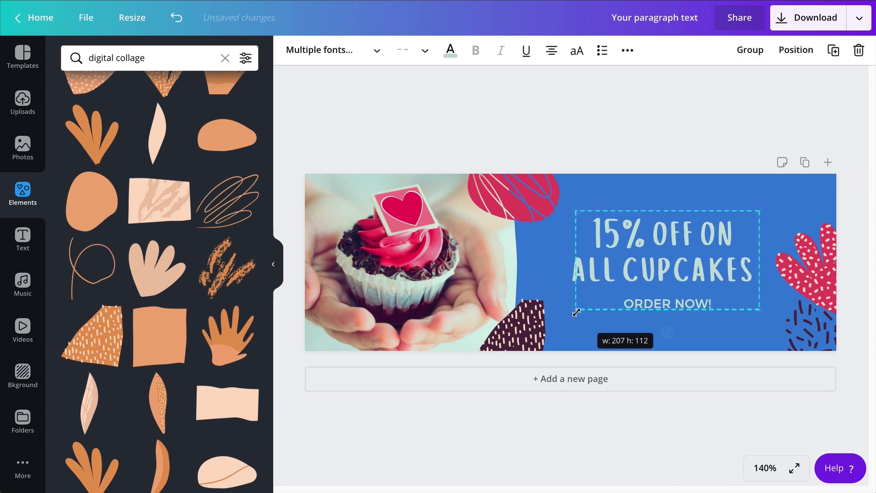
drag(658, 252, 662, 253)
click(652, 135)
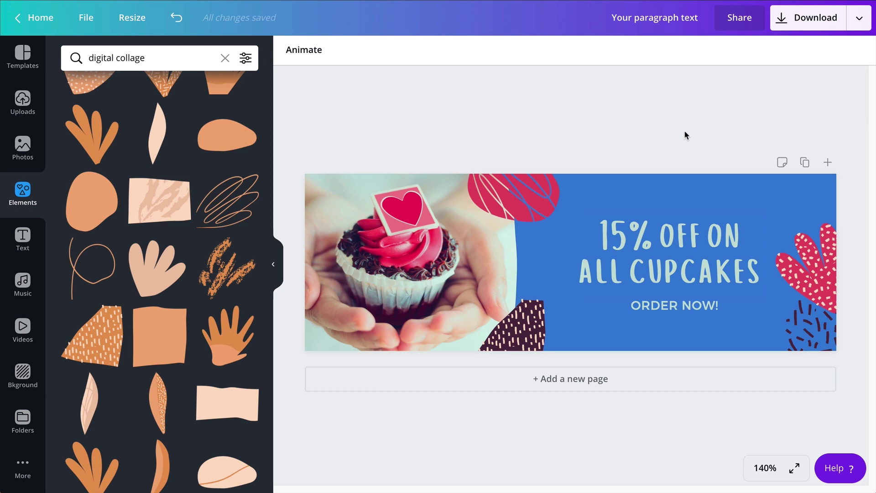
- Download the cupcake header with file type PNG
click(781, 29)
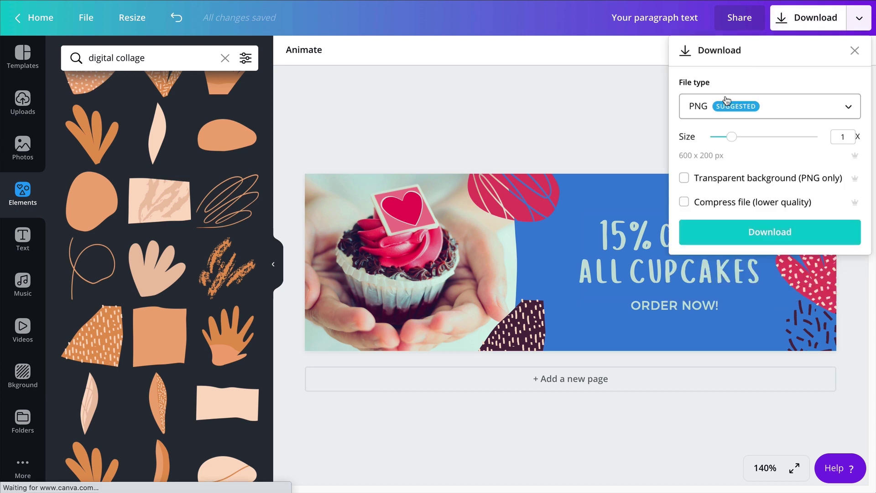
click(751, 234)
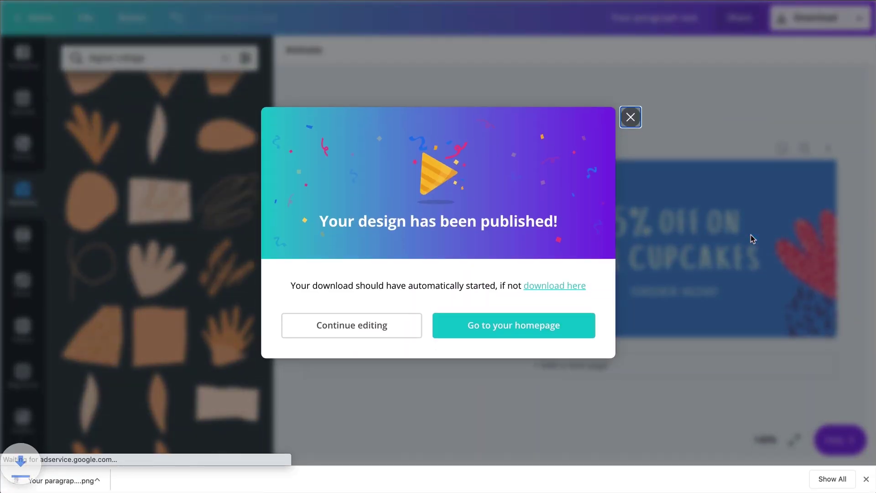